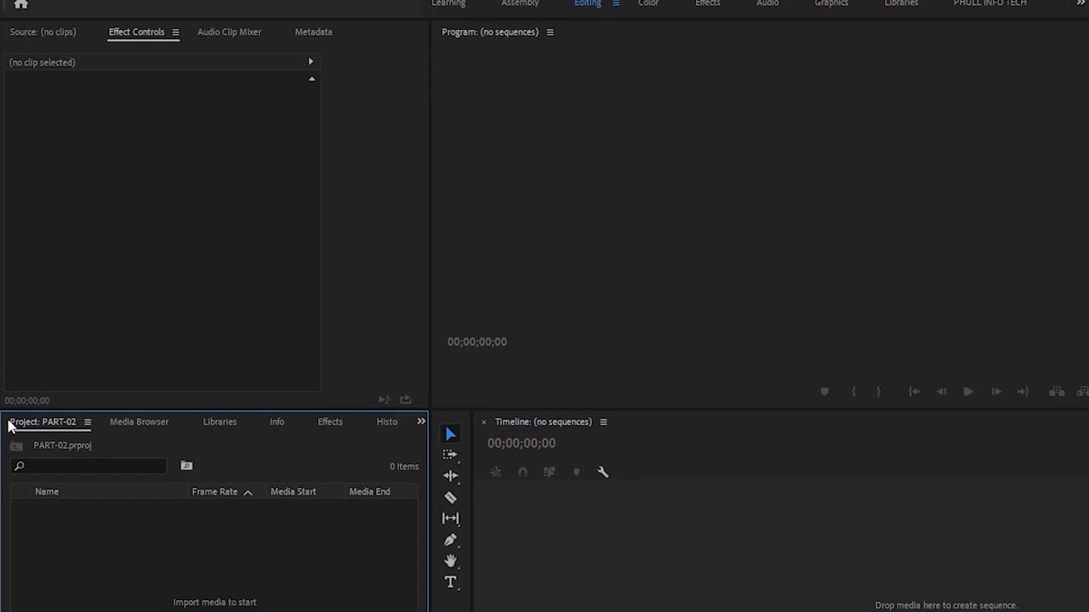
# Dock the Project panel beside the Effect Controls panel, widen it, and bring the Effects panel into view.
pyautogui.moveTo(10, 479); pyautogui.dragTo(38, 327)
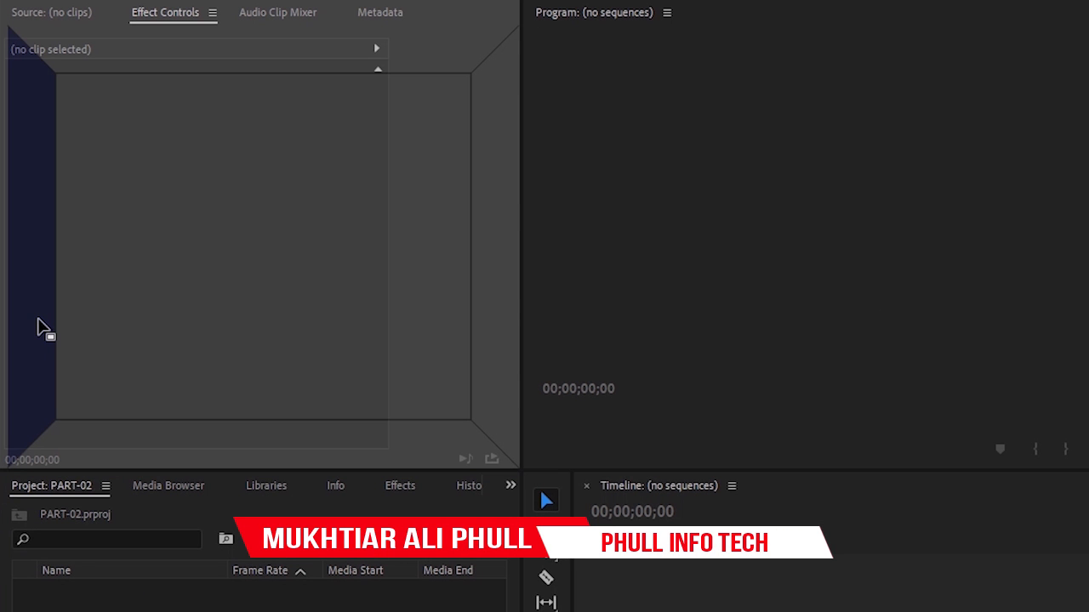
pyautogui.moveTo(38, 328); pyautogui.dragTo(40, 326)
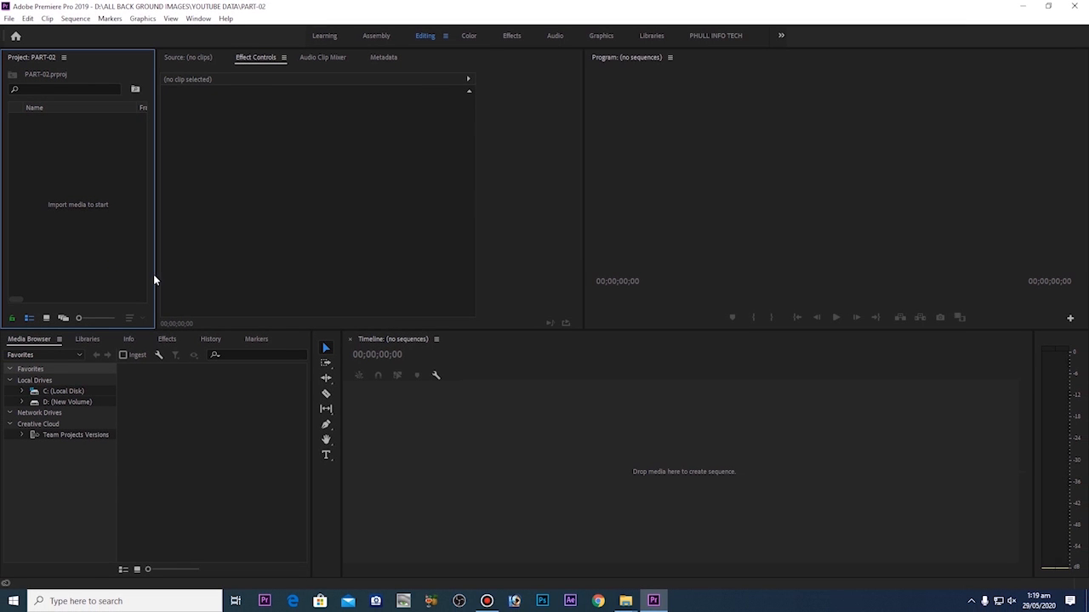
pyautogui.moveTo(155, 276); pyautogui.dragTo(297, 274)
pyautogui.click(168, 340)
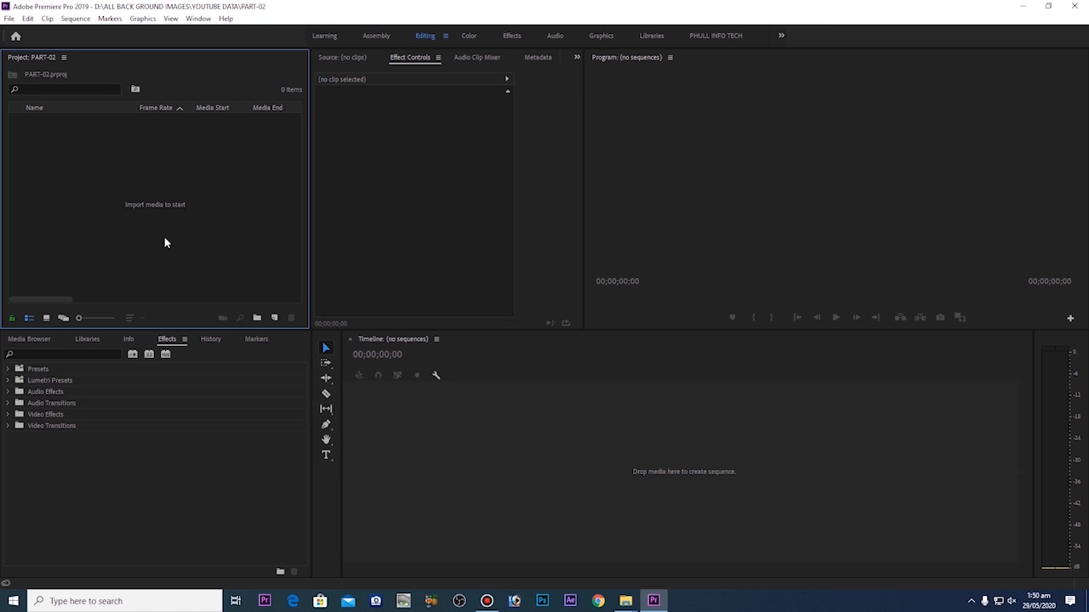
pyautogui.click(9, 18)
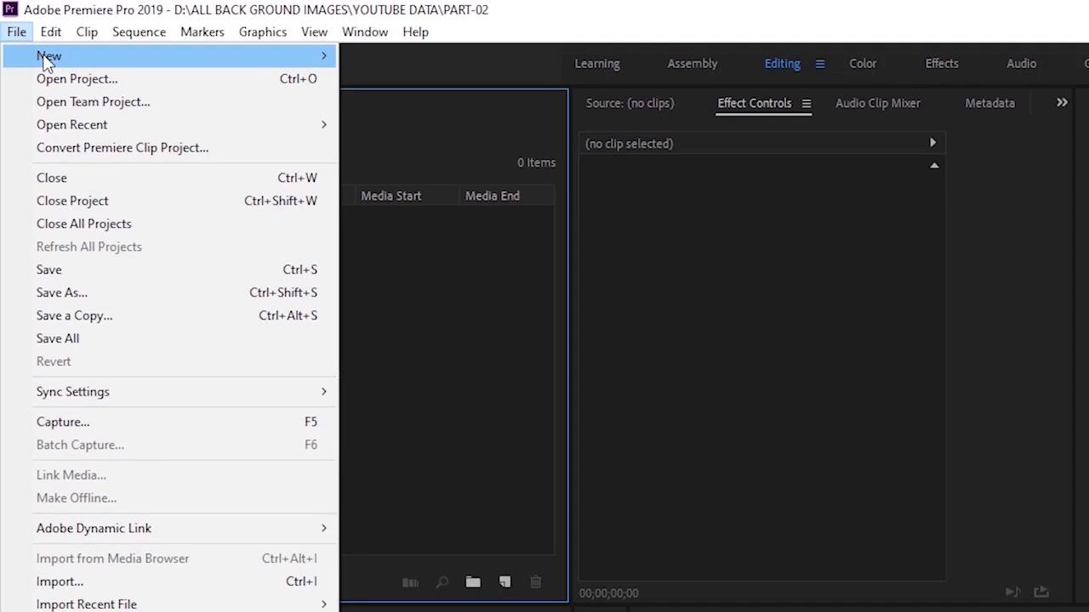
pyautogui.moveTo(117, 63)
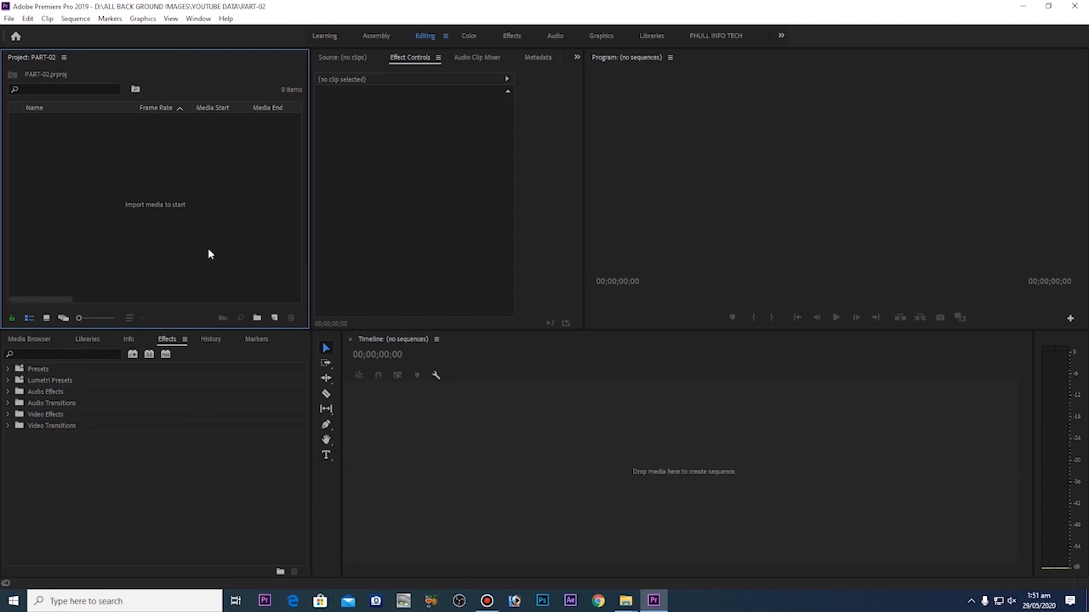
pyautogui.rightClick(281, 205)
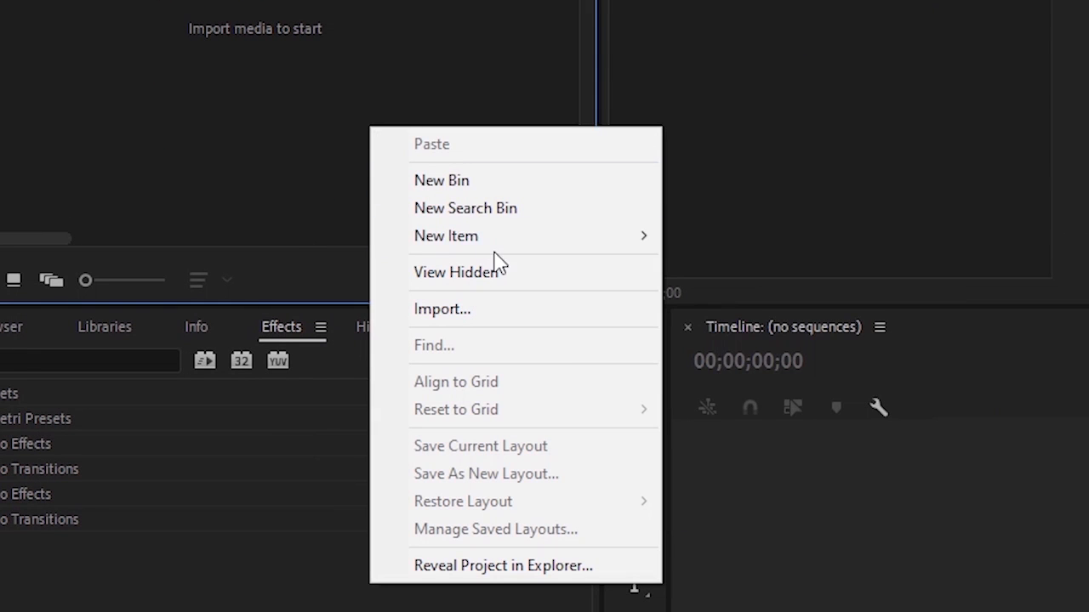
pyautogui.moveTo(520, 245)
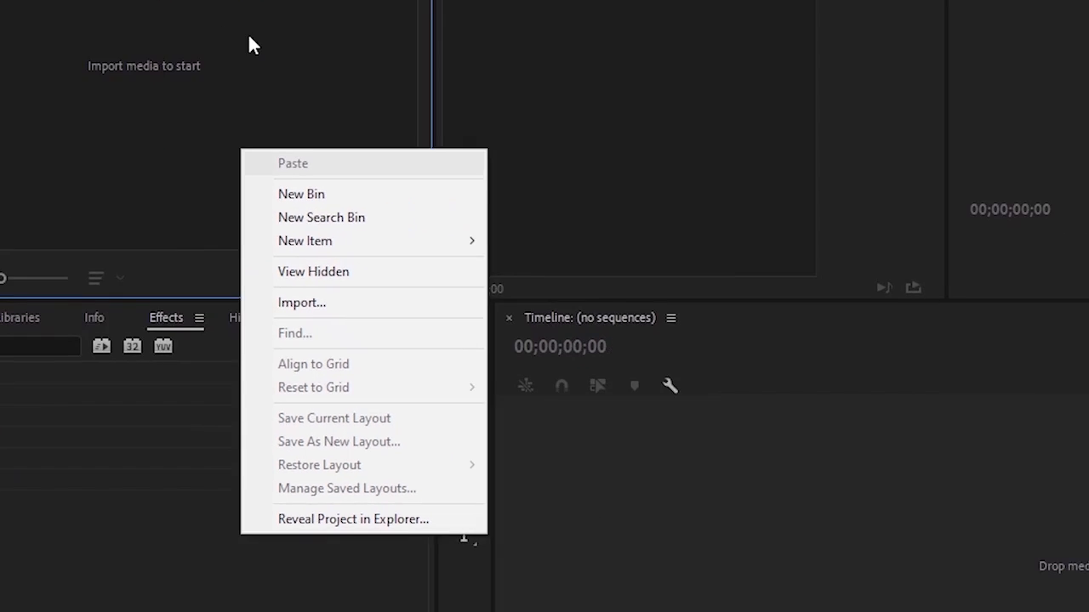
pyautogui.press('Escape')
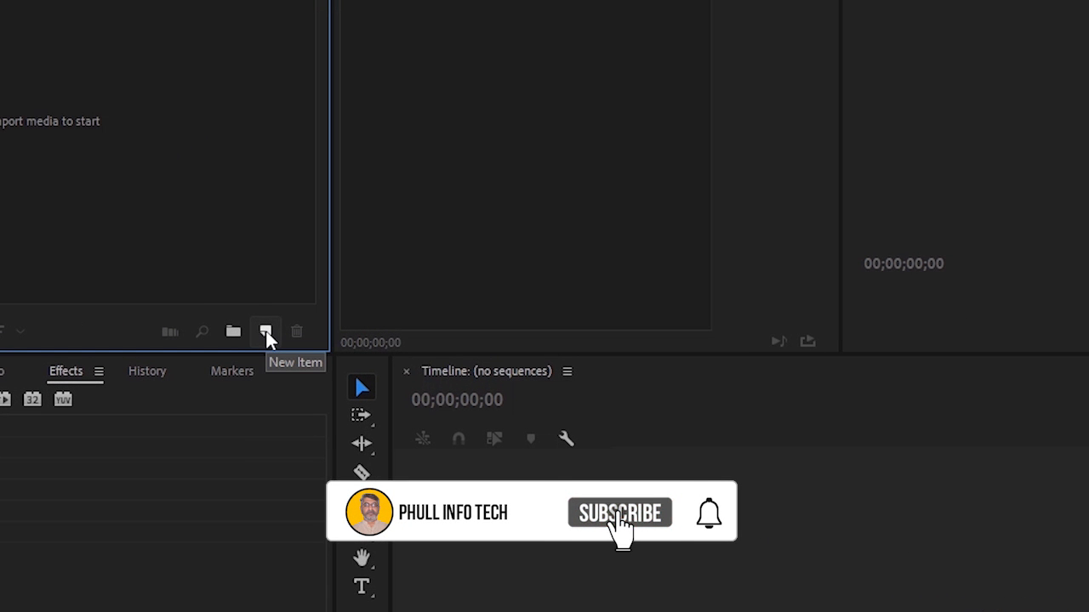
pyautogui.click(265, 331)
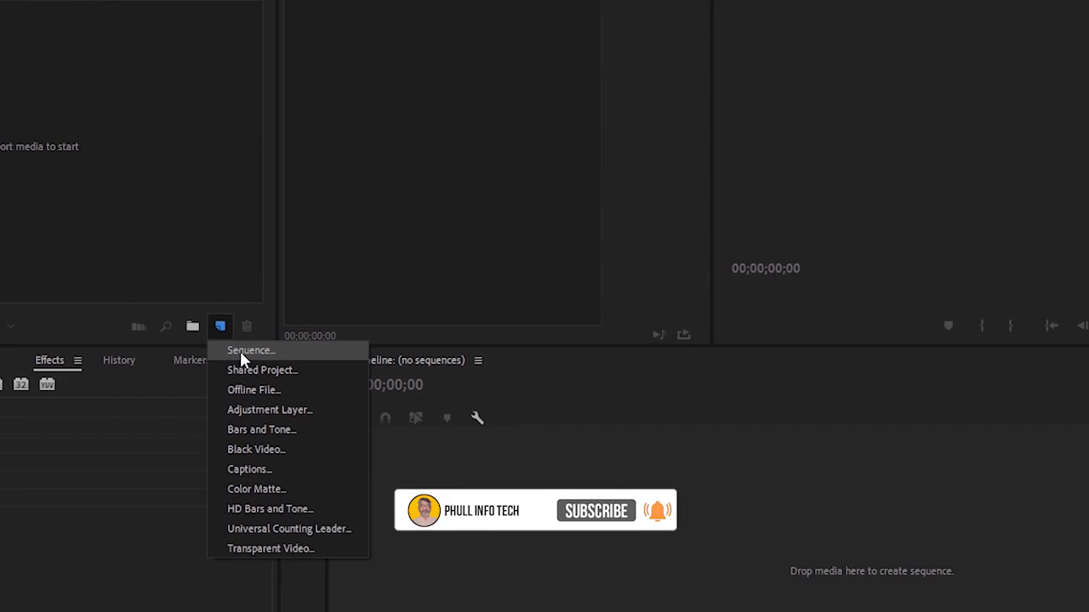
pyautogui.click(97, 179)
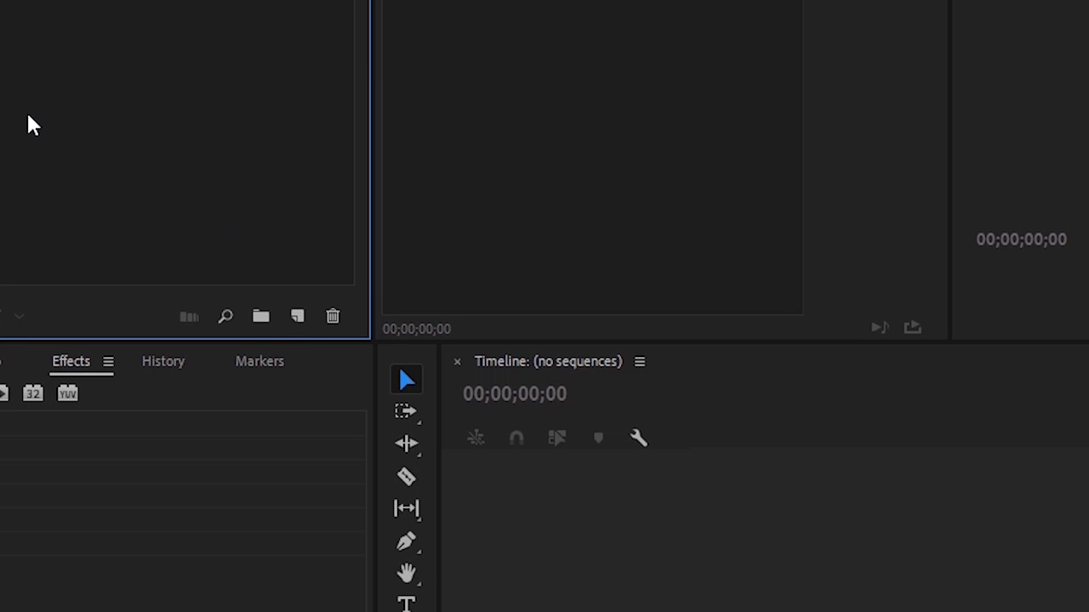
# Create a new bin named TEST in the PART-02 project.
pyautogui.hotkey('ctrl', 'b')
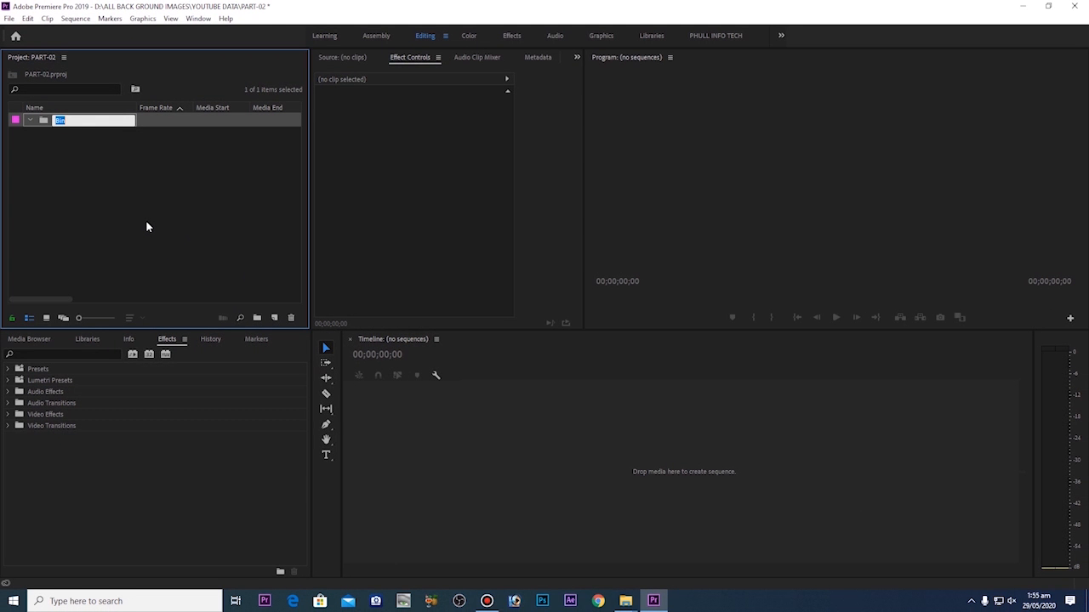
pyautogui.press('BackSpace')
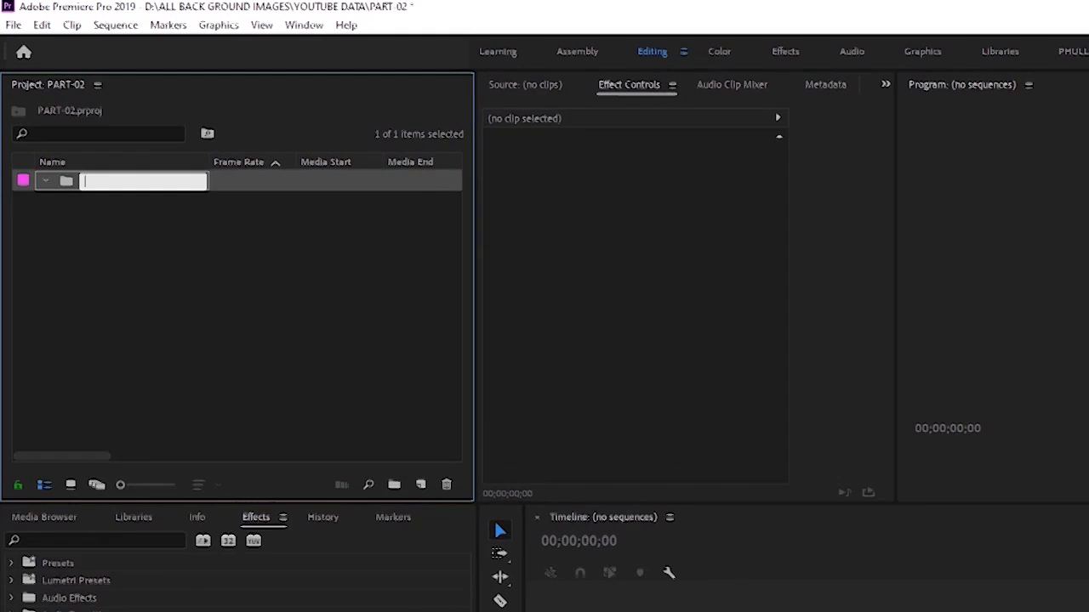
pyautogui.write('TEST')
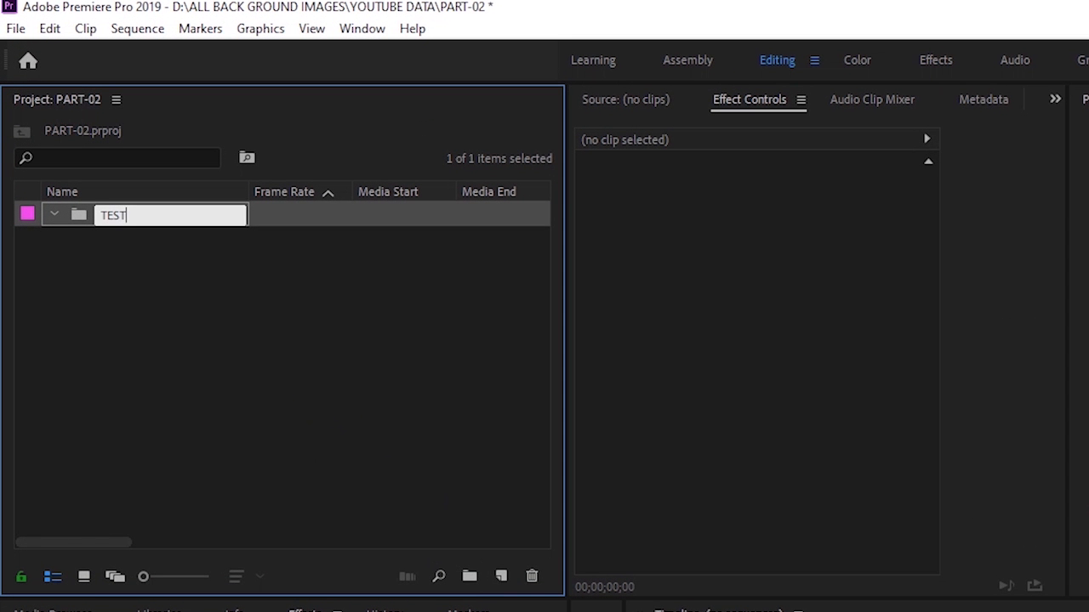
pyautogui.click(210, 314)
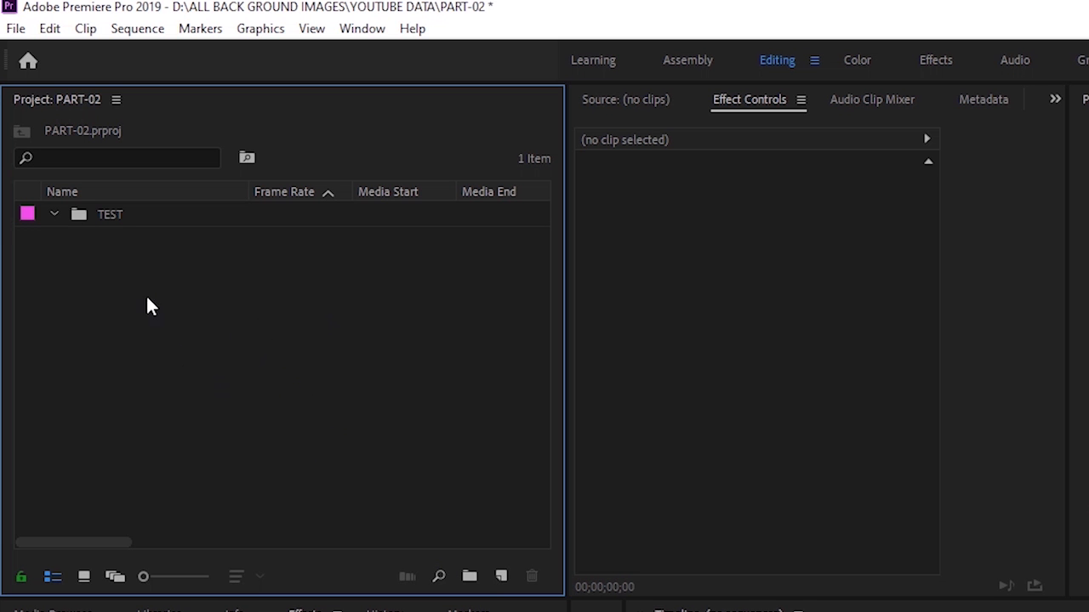
# Open the TEST bin and create a bin named VIDEO inside it.
pyautogui.doubleClick(84, 216)
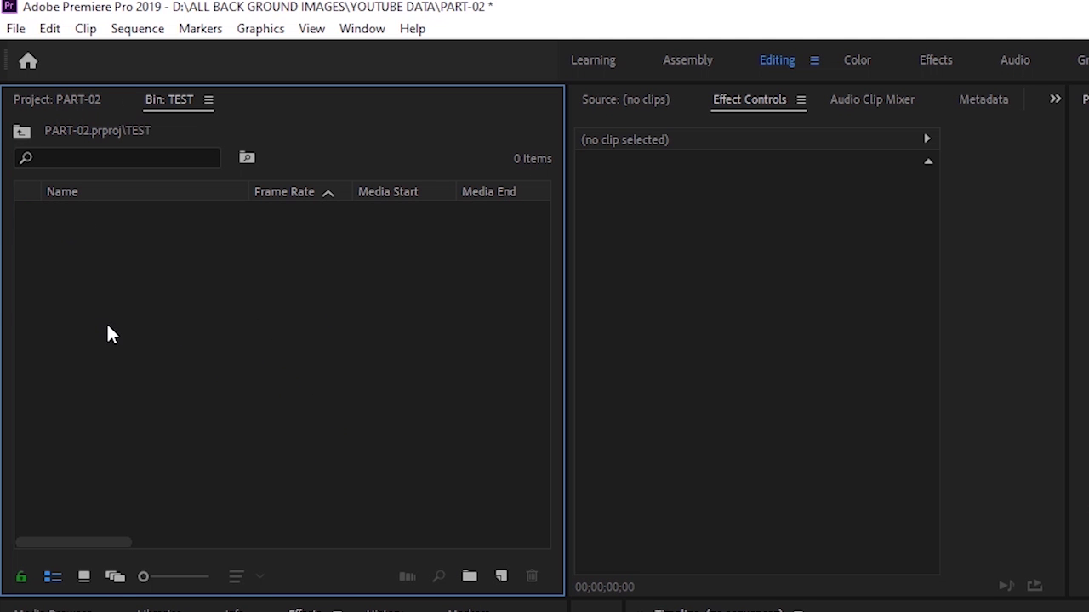
pyautogui.rightClick(108, 334)
pyautogui.click(219, 370)
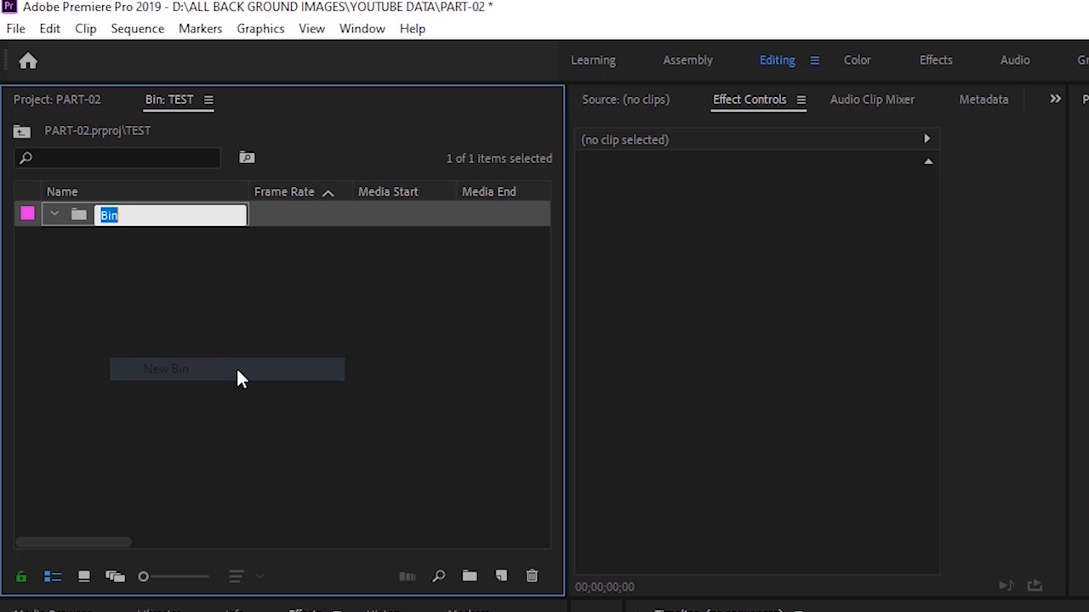
pyautogui.write('VIDEO')
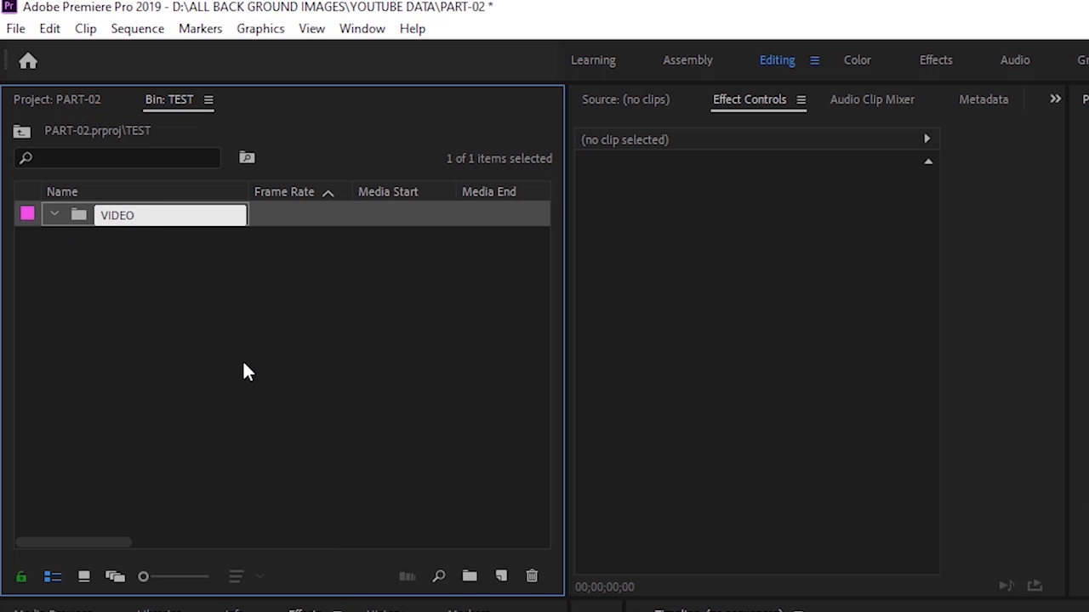
pyautogui.click(207, 317)
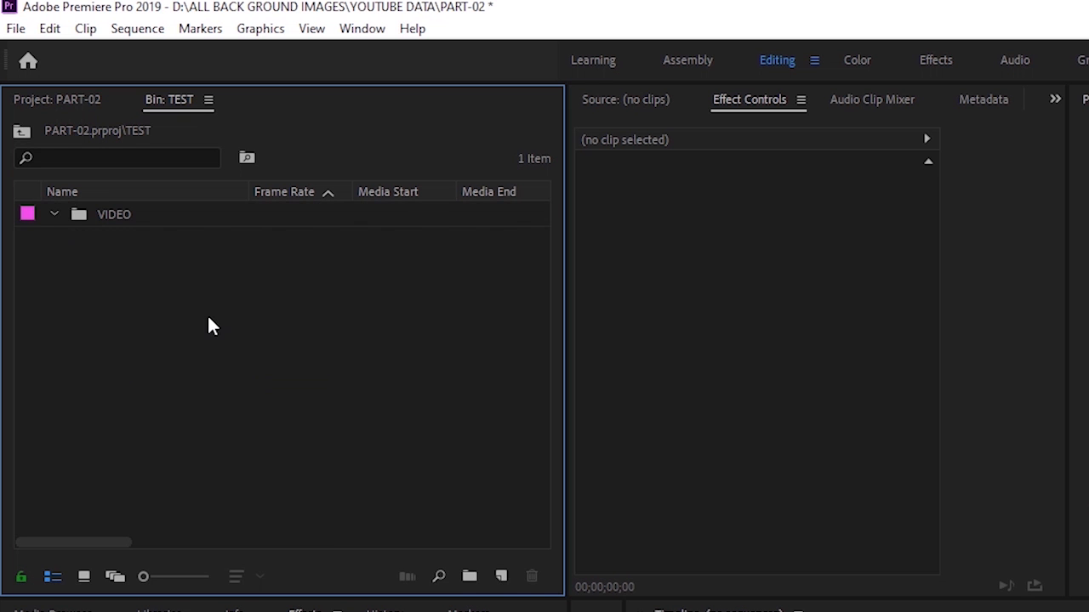
# Add a second bin named MUSIC inside the TEST bin.
pyautogui.rightClick(207, 316)
pyautogui.click(353, 363)
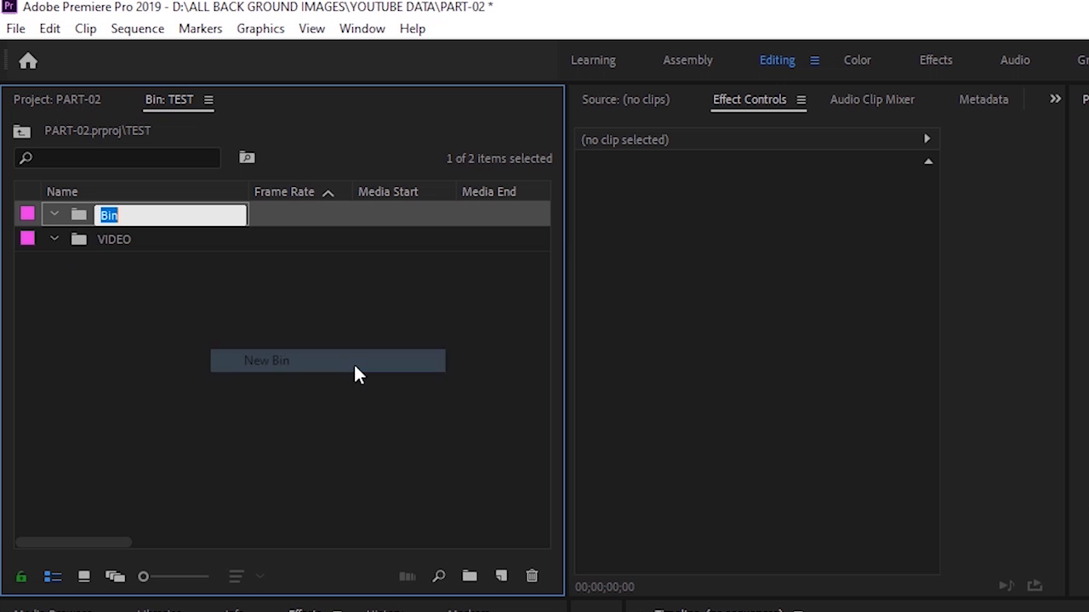
pyautogui.write('DIO')
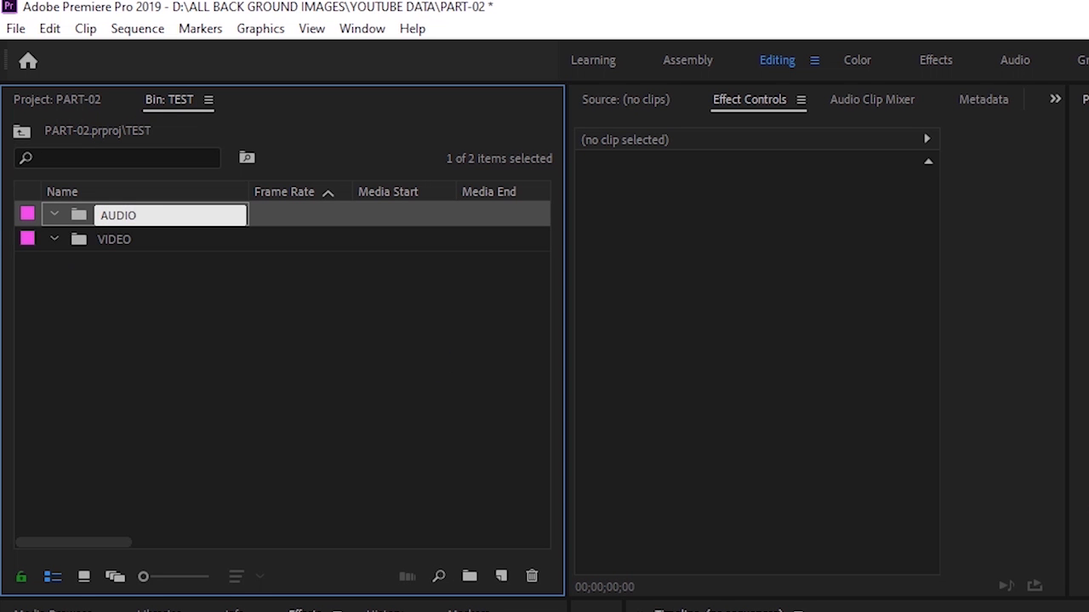
pyautogui.press('BackSpace')
pyautogui.press('BackSpace')
pyautogui.press('BackSpace')
pyautogui.press('BackSpace')
pyautogui.press('BackSpace')
pyautogui.write('MUSIC')
pyautogui.press('Return')
# Add a third bin named IMAGES inside the TEST bin.
pyautogui.rightClick(215, 344)
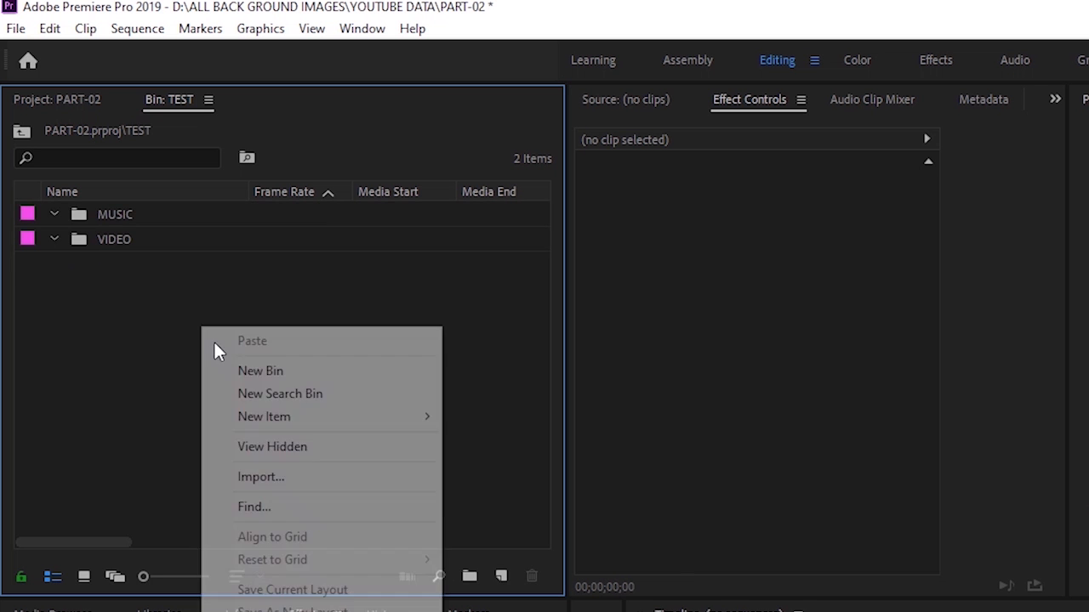
pyautogui.click(287, 375)
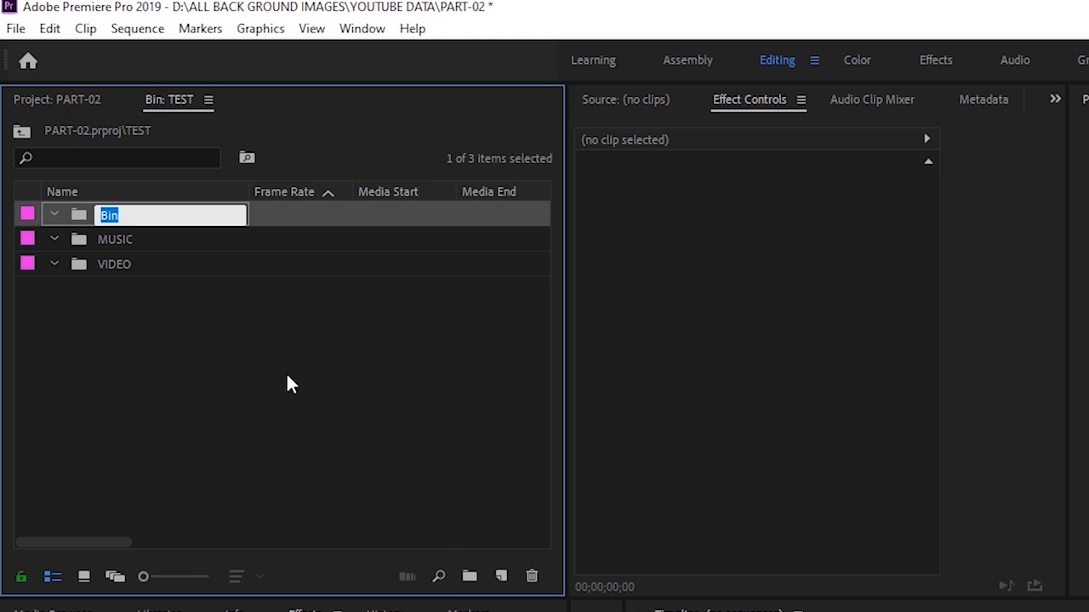
pyautogui.write('IMAGES')
pyautogui.click(178, 339)
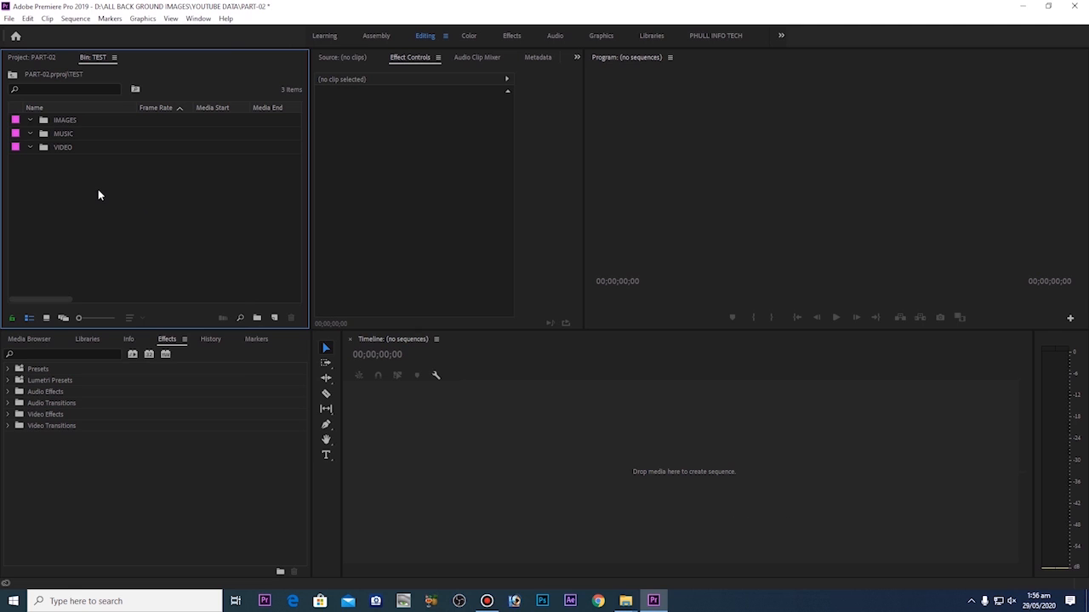
# Collapse the TEST bin in the project's root listing and open its contents again.
pyautogui.click(28, 58)
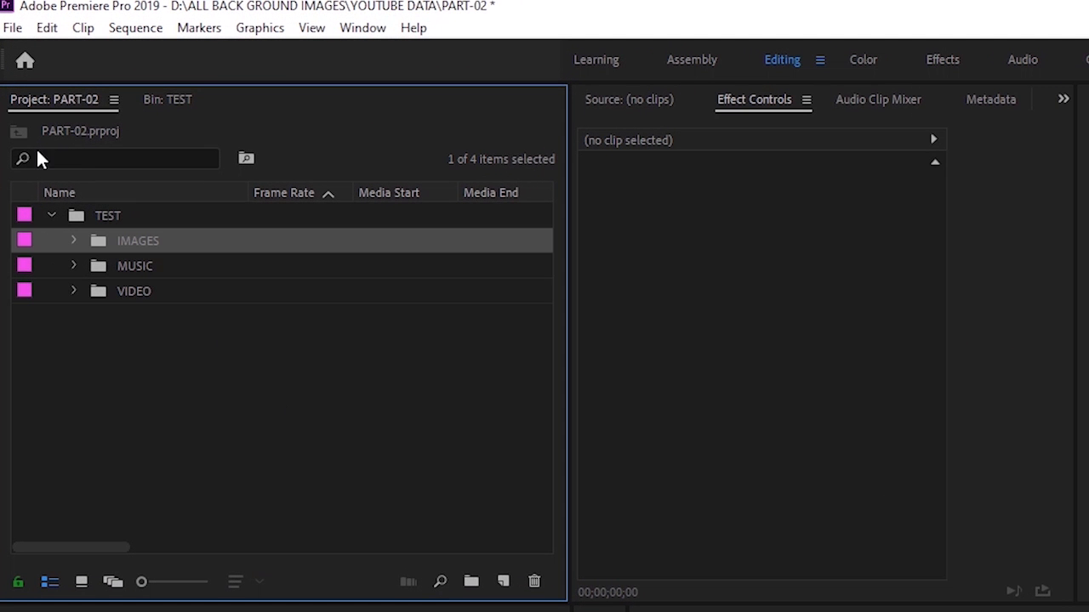
pyautogui.click(53, 215)
pyautogui.doubleClick(80, 215)
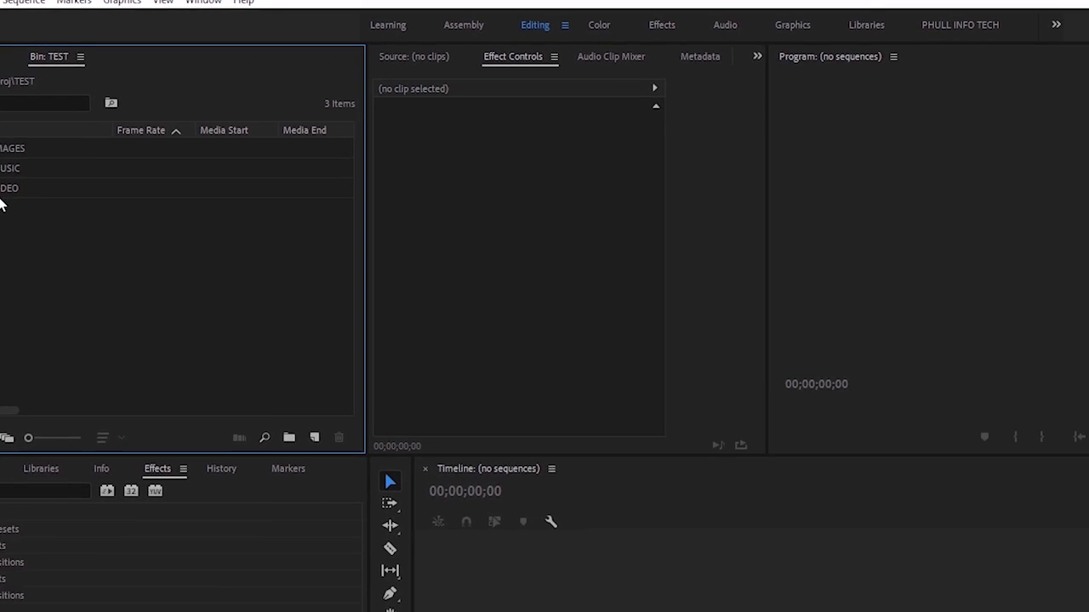
# Import the video clips 001 through 009 from the YOUTUBE TITTLE BITS folder into the VIDEO bin.
pyautogui.doubleClick(3, 168)
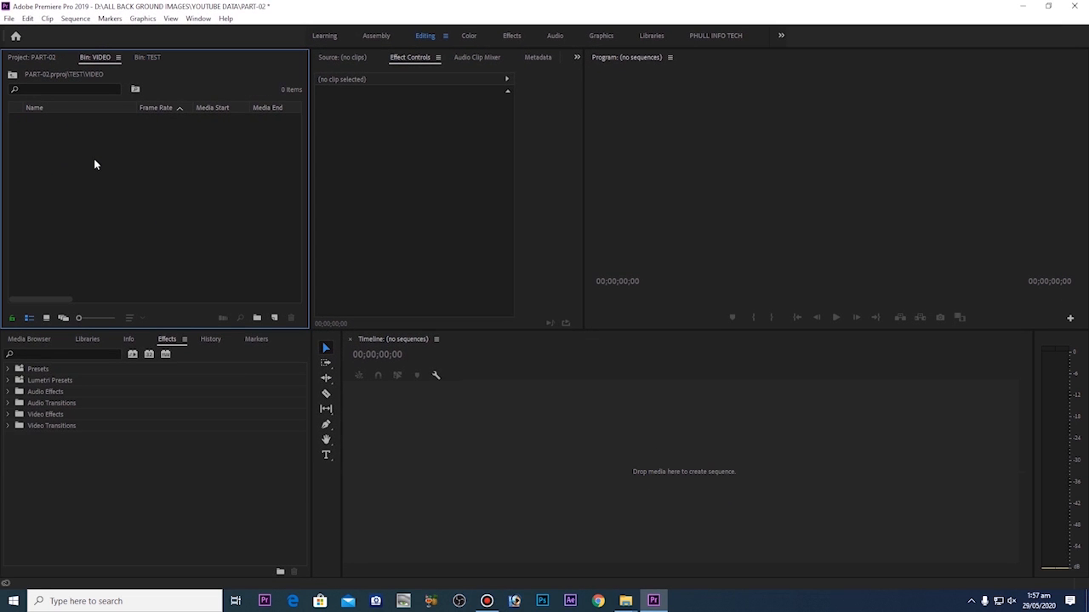
pyautogui.doubleClick(94, 158)
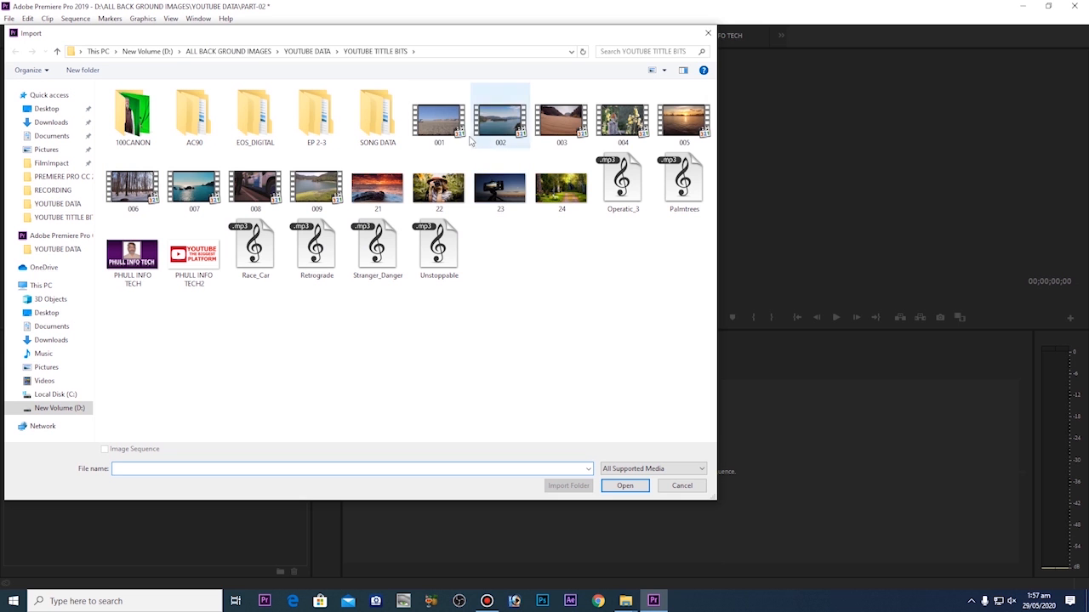
pyautogui.click(442, 126)
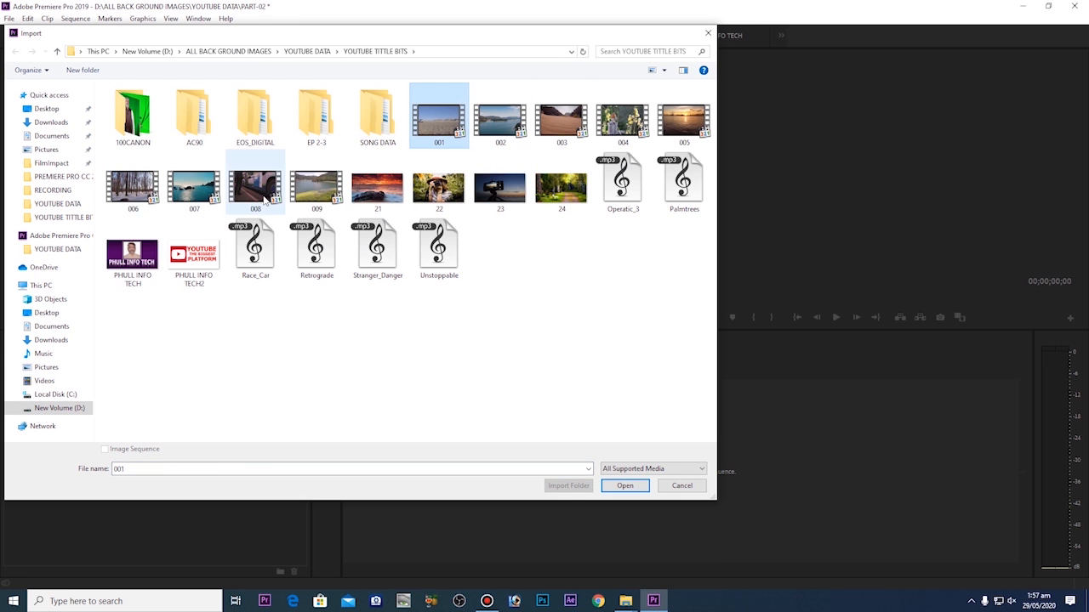
pyautogui.keyDown('shift'); pyautogui.click(331, 196); pyautogui.keyUp('shift')
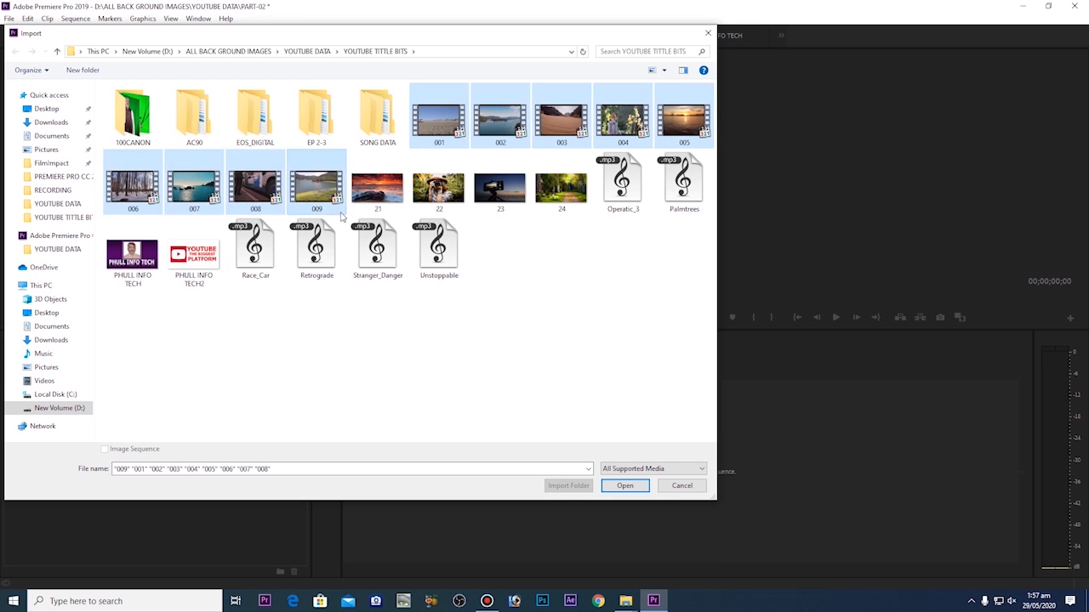
pyautogui.click(624, 486)
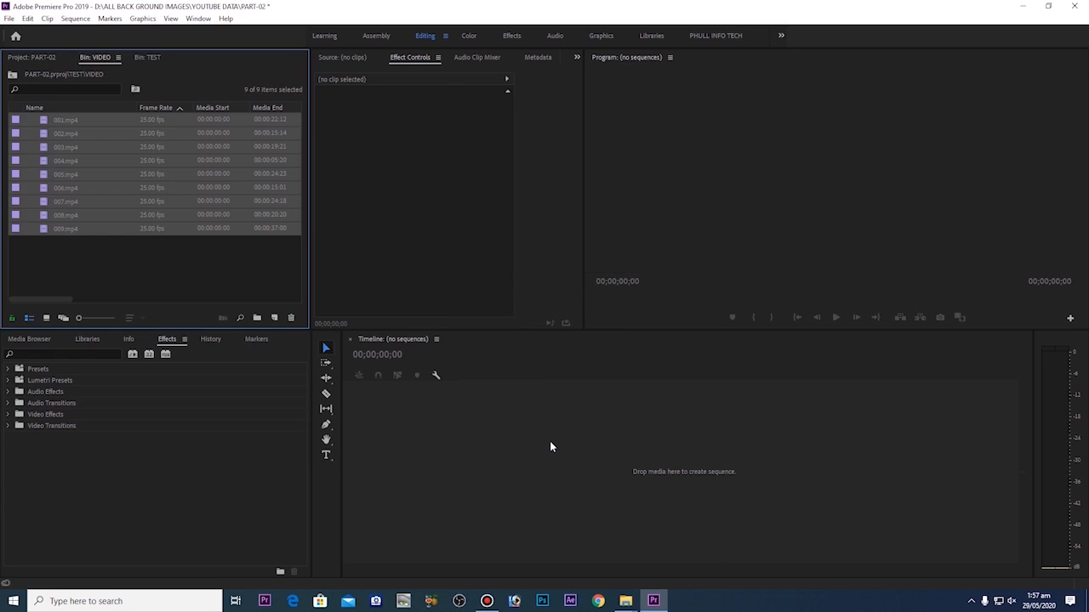
# Open the MUSIC bin inside TEST and import the Unstoppable MP3 file into it.
pyautogui.click(36, 57)
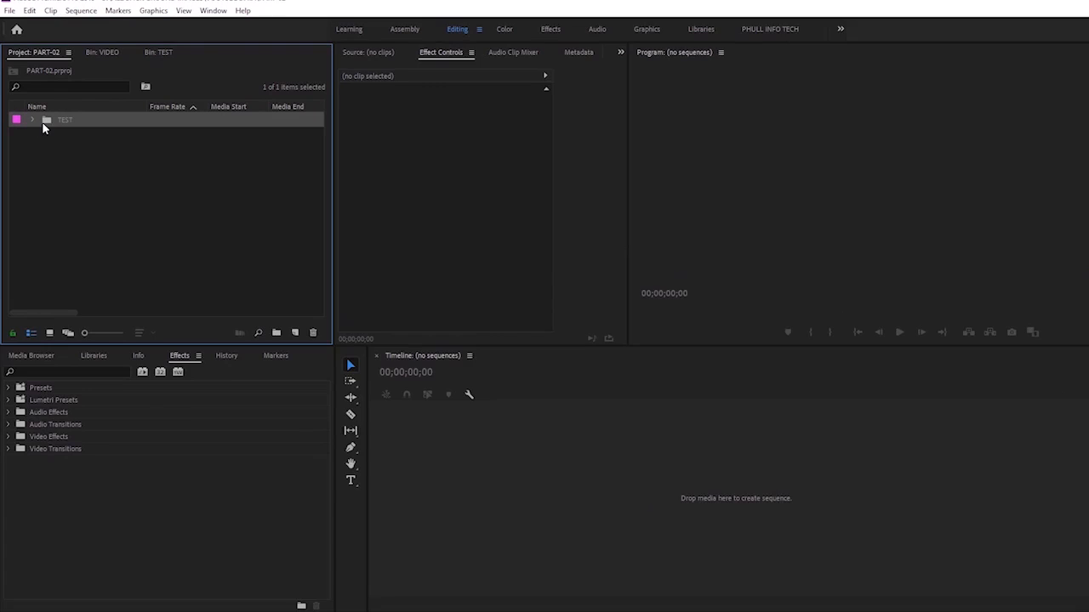
pyautogui.doubleClick(43, 124)
pyautogui.click(50, 136)
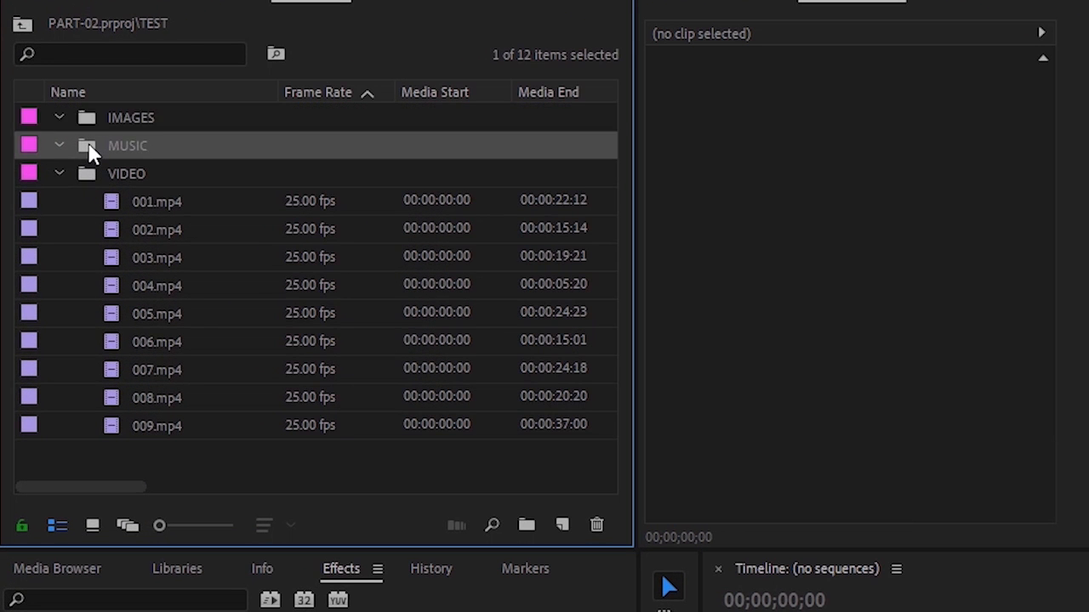
pyautogui.doubleClick(92, 148)
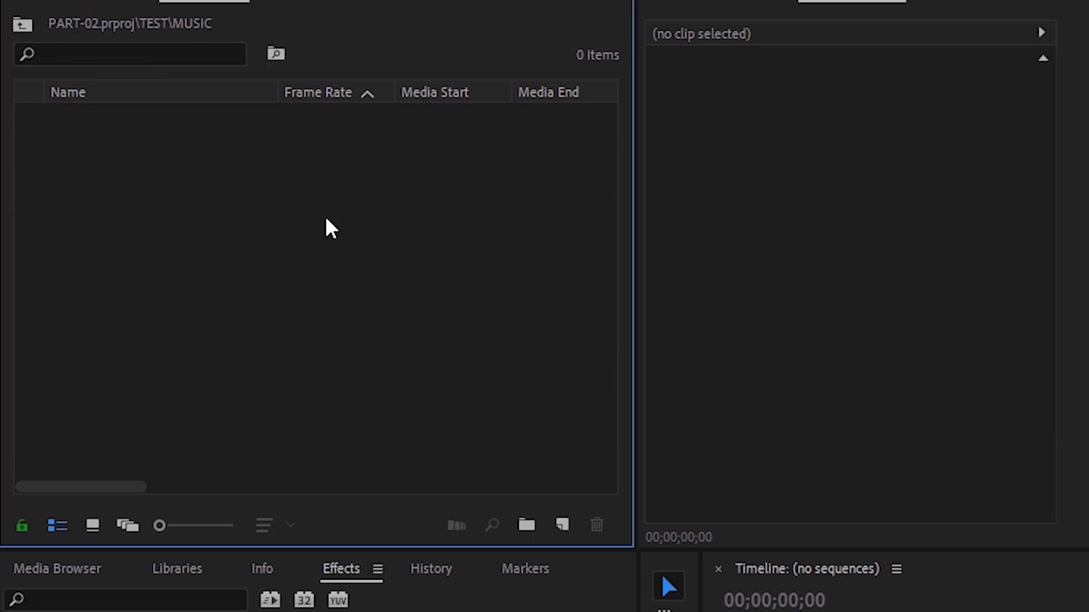
pyautogui.doubleClick(372, 213)
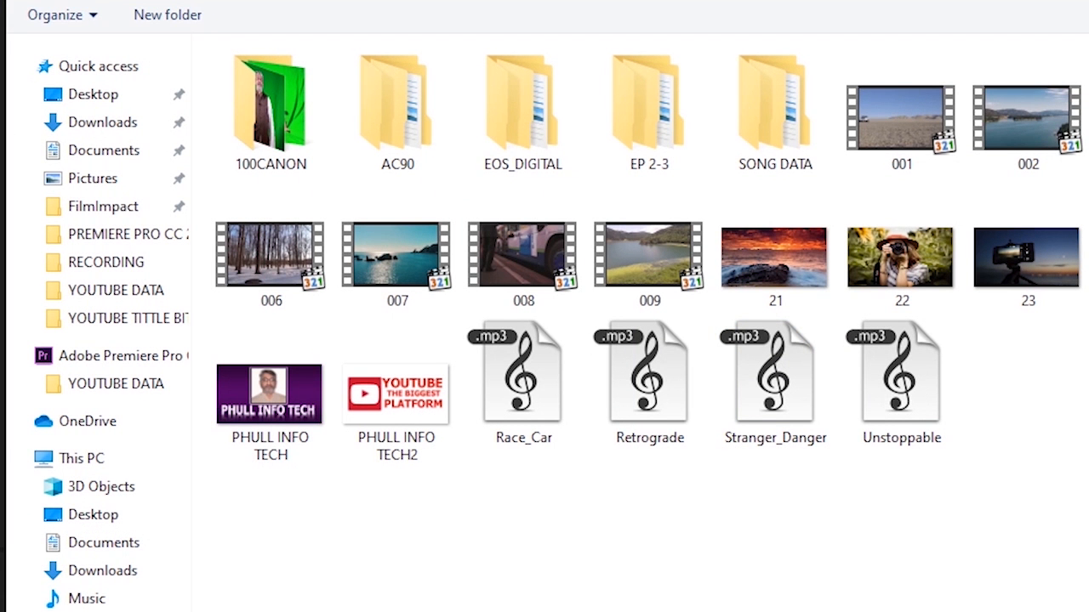
pyautogui.doubleClick(868, 443)
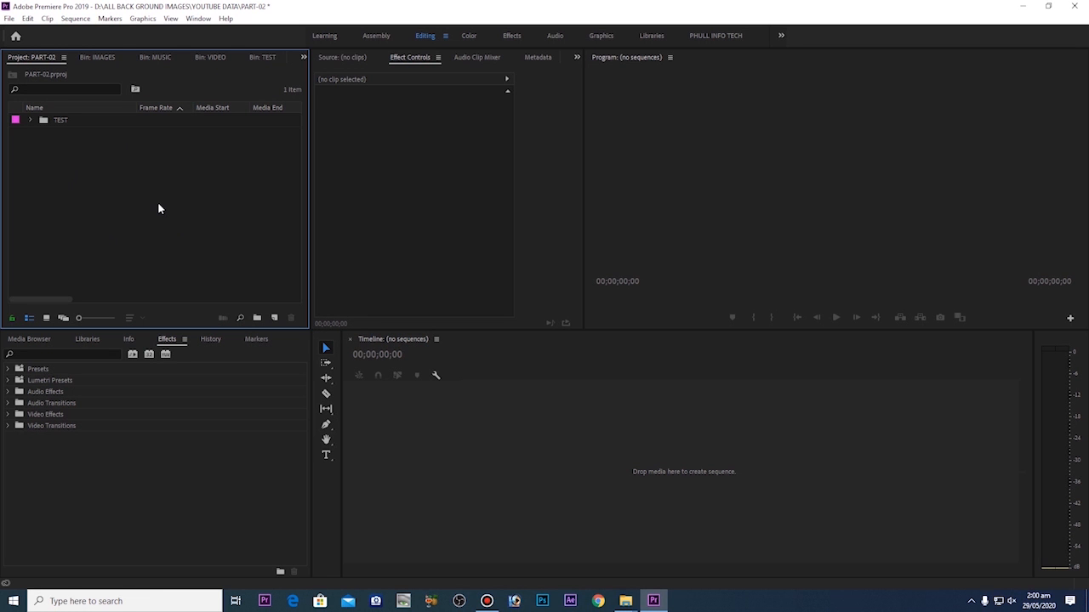
# Review the contents of the IMAGES, MUSIC and VIDEO bins and return to the PART-02 project root.
pyautogui.click(103, 58)
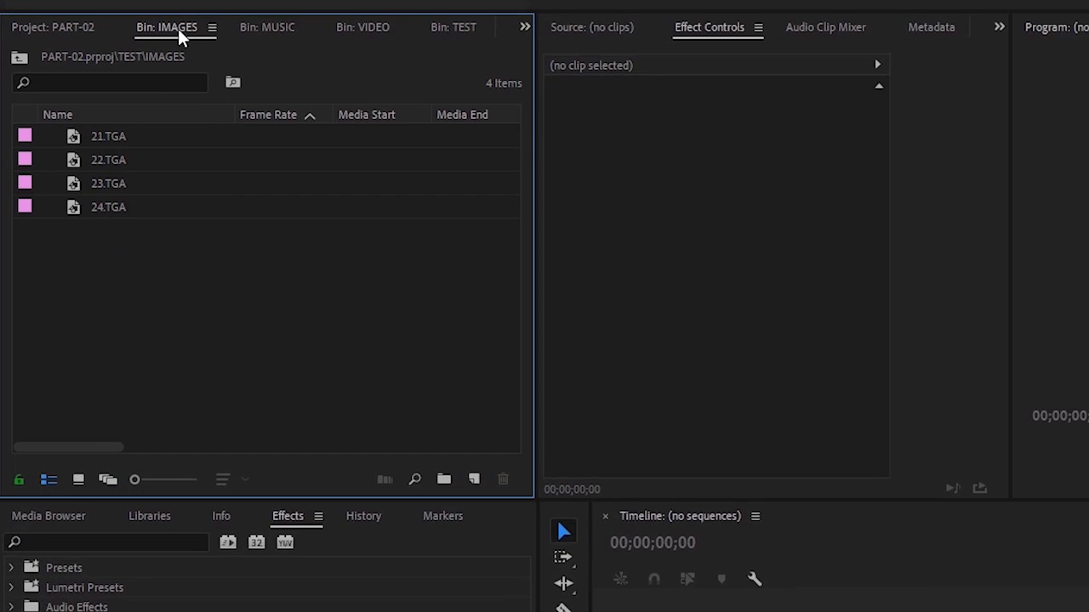
pyautogui.click(253, 25)
pyautogui.click(350, 26)
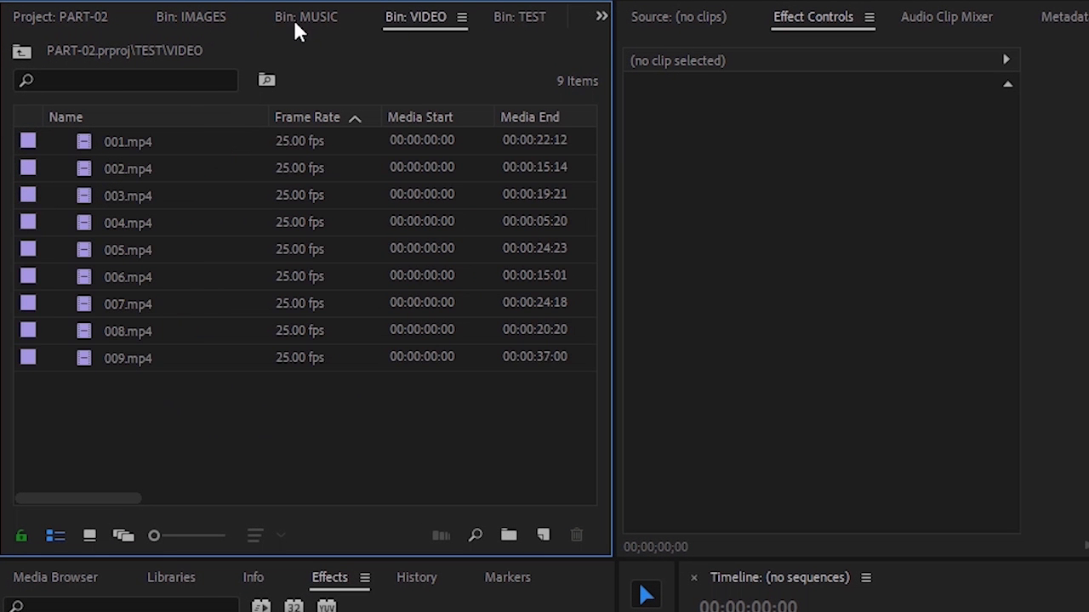
pyautogui.click(298, 19)
pyautogui.click(202, 17)
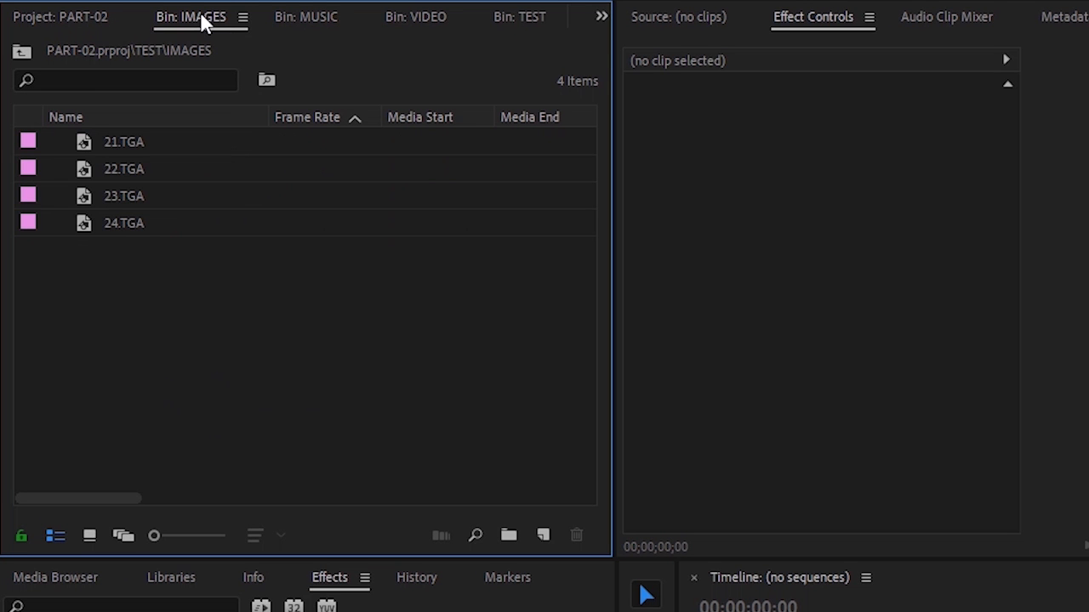
pyautogui.click(80, 17)
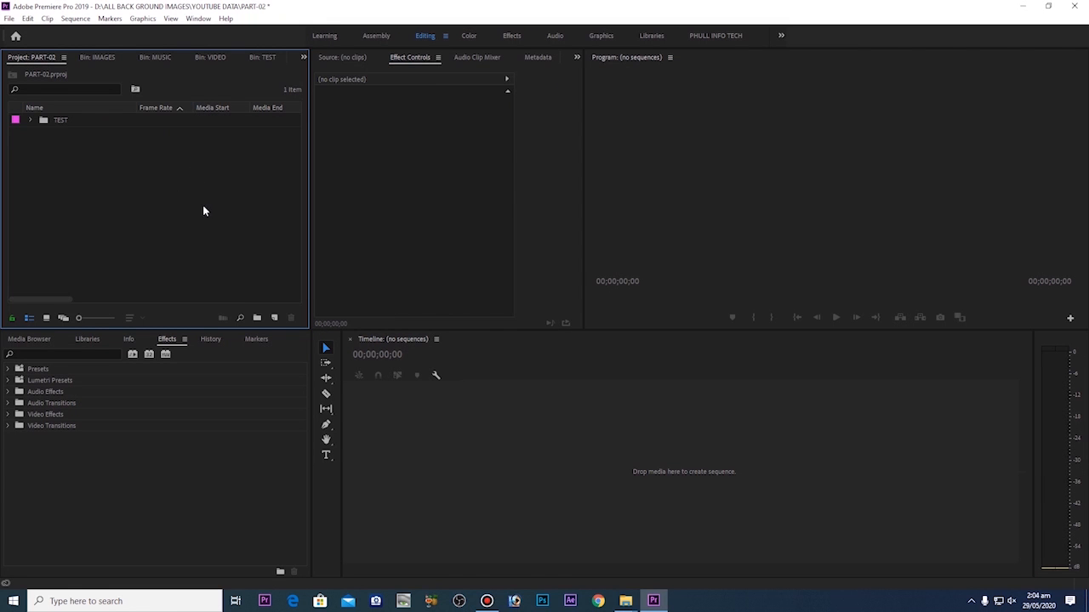
# Open the VIDEO bin, maximize its panel to view all clip columns and restore the normal layout.
pyautogui.click(210, 57)
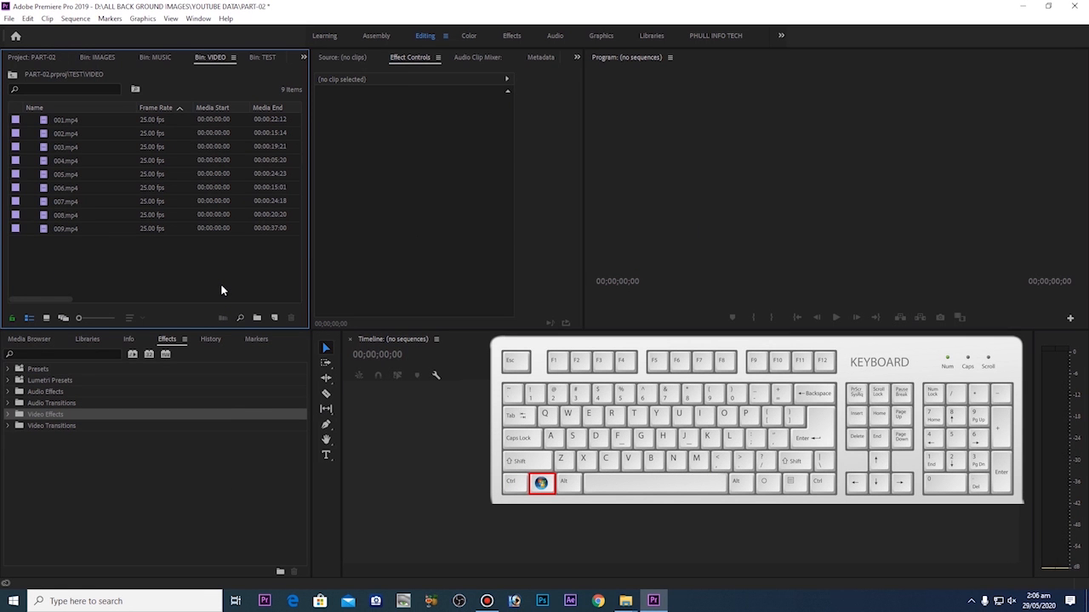
pyautogui.press('`')
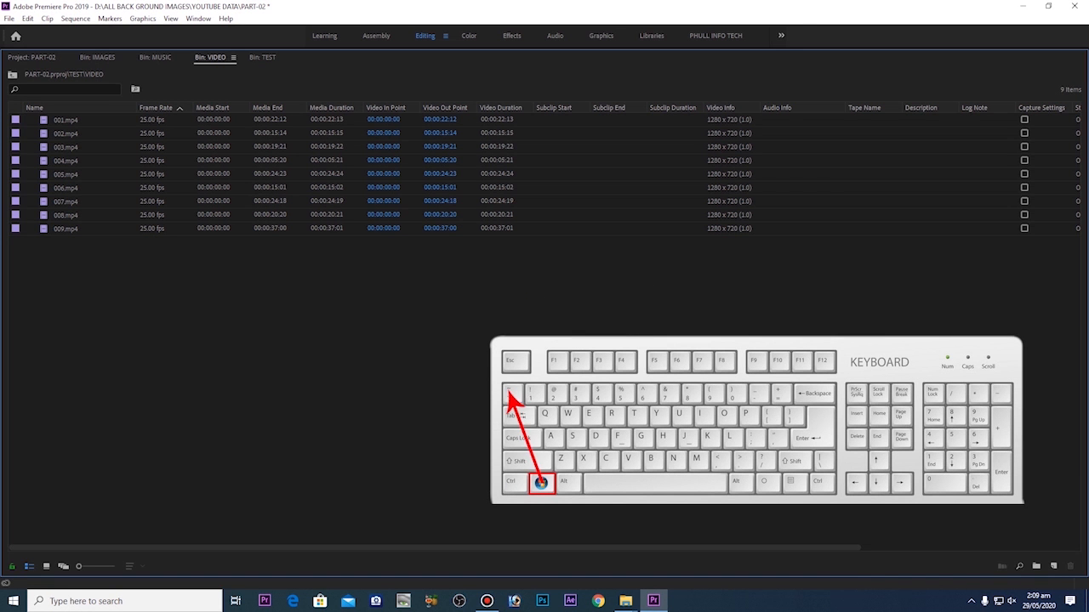
pyautogui.press('`')
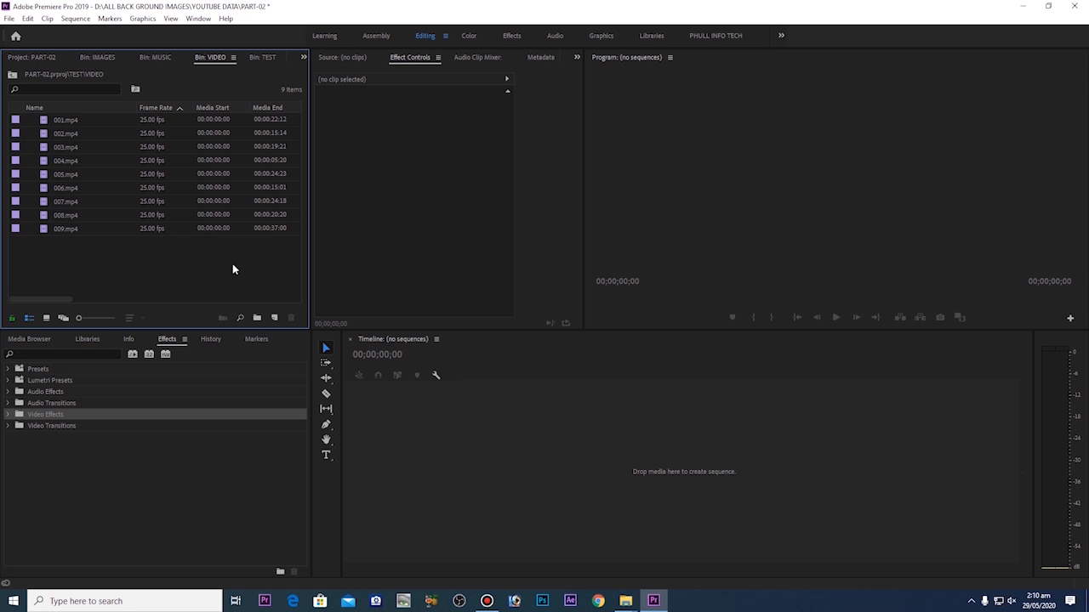
# Open the TEST bin and change its display from list to Icon view, trying Freeform view as well.
pyautogui.click(31, 57)
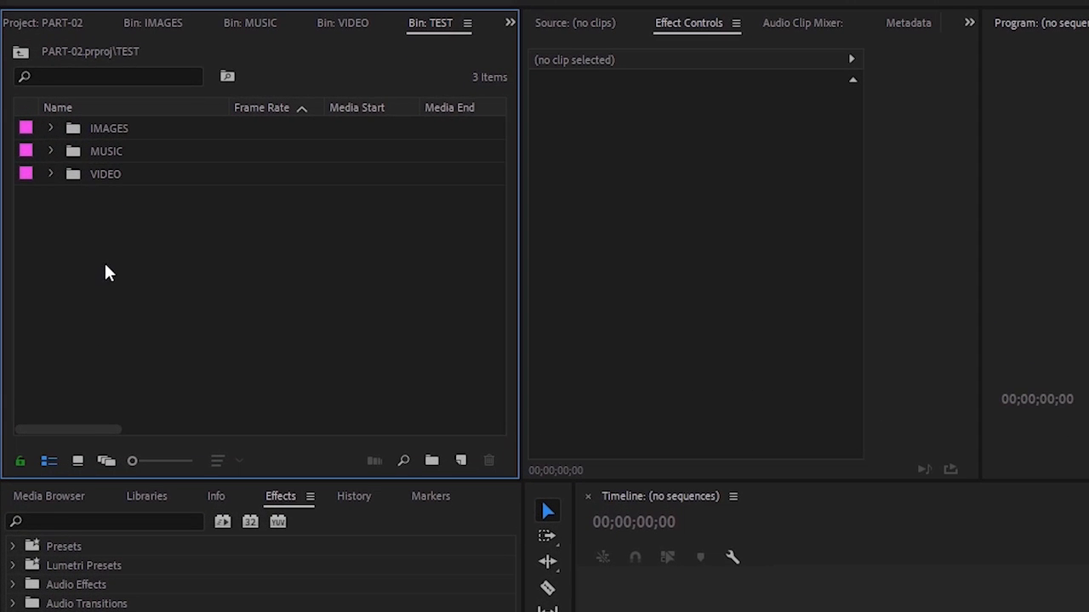
pyautogui.click(72, 459)
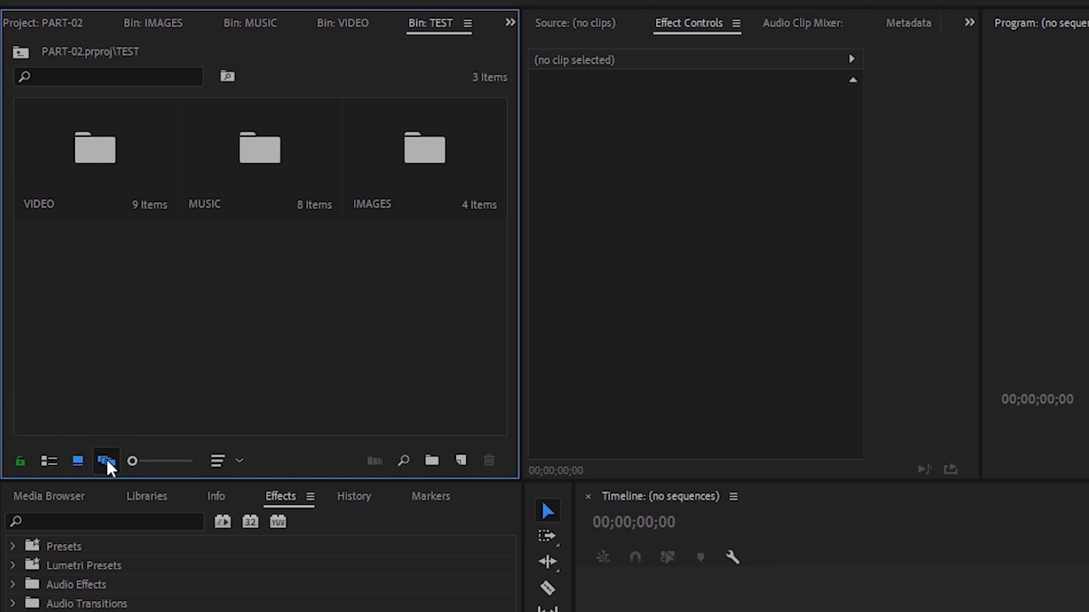
pyautogui.click(107, 460)
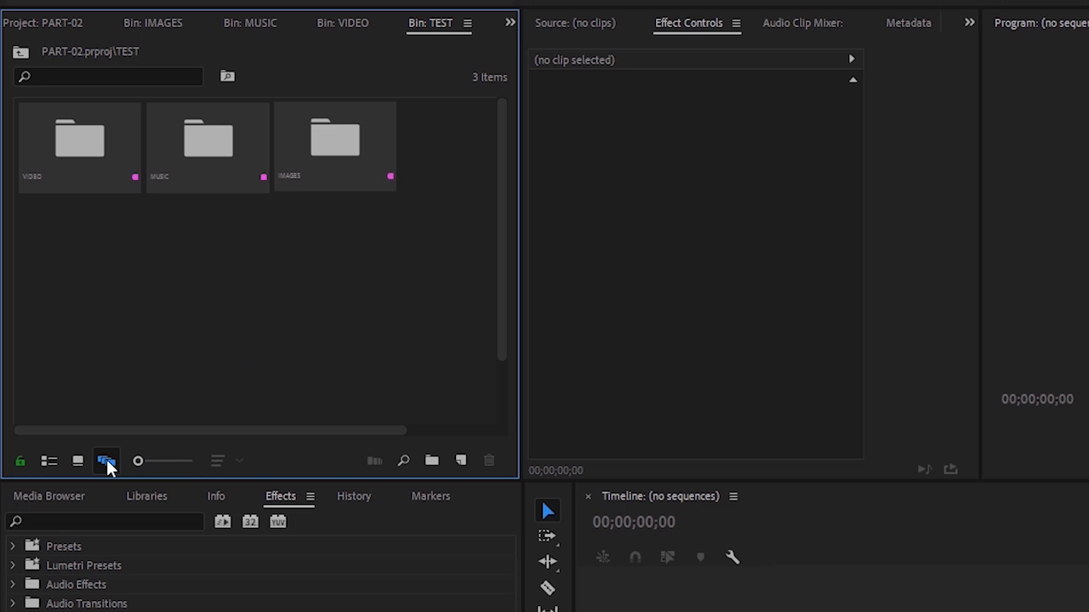
pyautogui.click(77, 460)
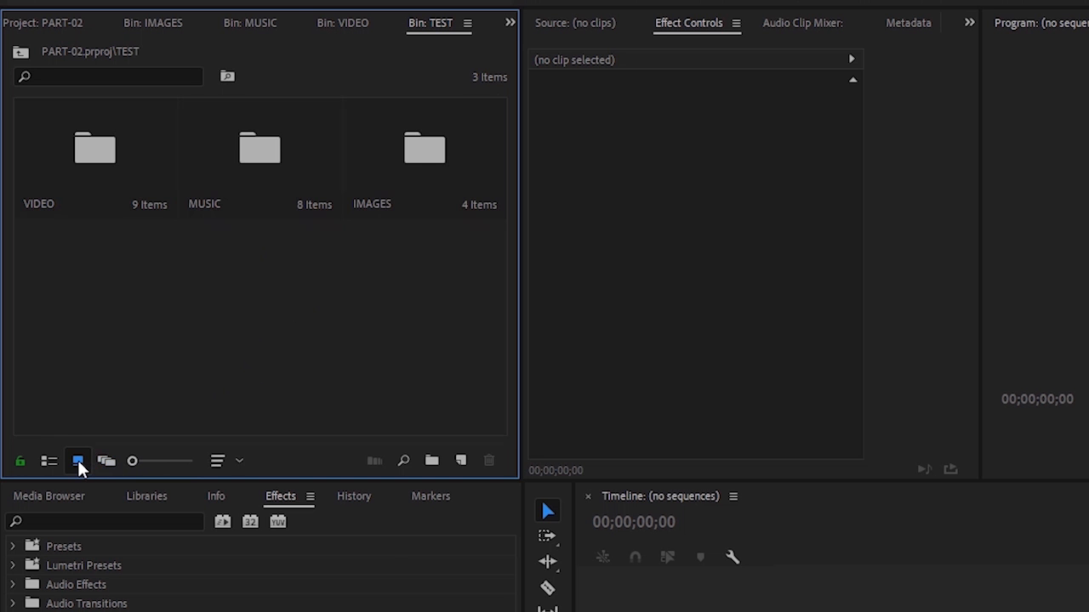
# Compare the TEST bin's Freeform and Icon views by alternating between them, finishing in Icon view.
pyautogui.click(102, 461)
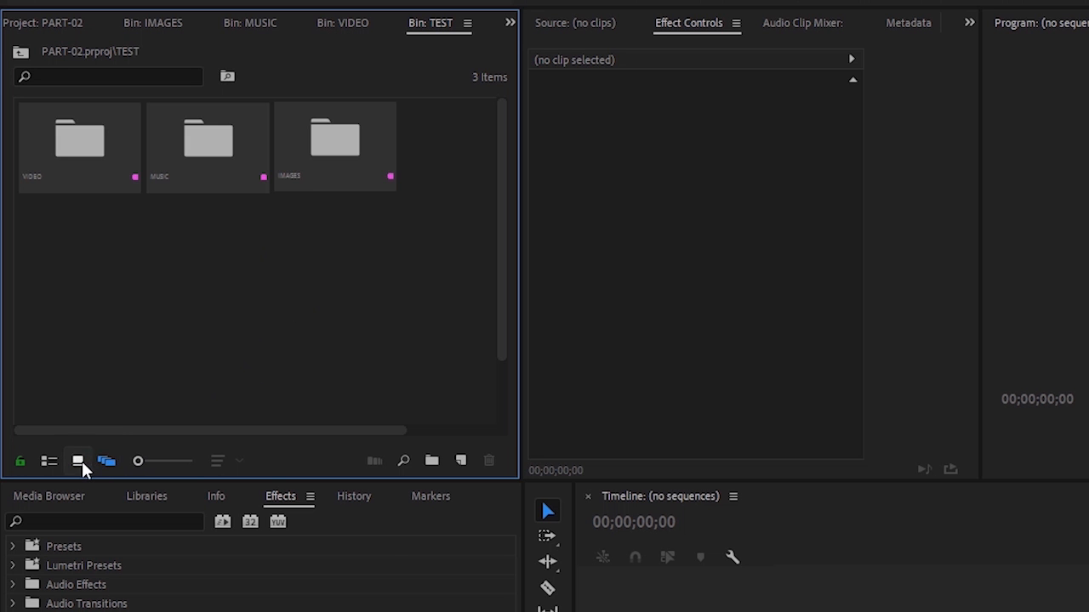
pyautogui.click(79, 461)
pyautogui.click(107, 461)
pyautogui.click(79, 460)
pyautogui.click(100, 461)
pyautogui.click(77, 460)
pyautogui.click(102, 460)
pyautogui.click(79, 460)
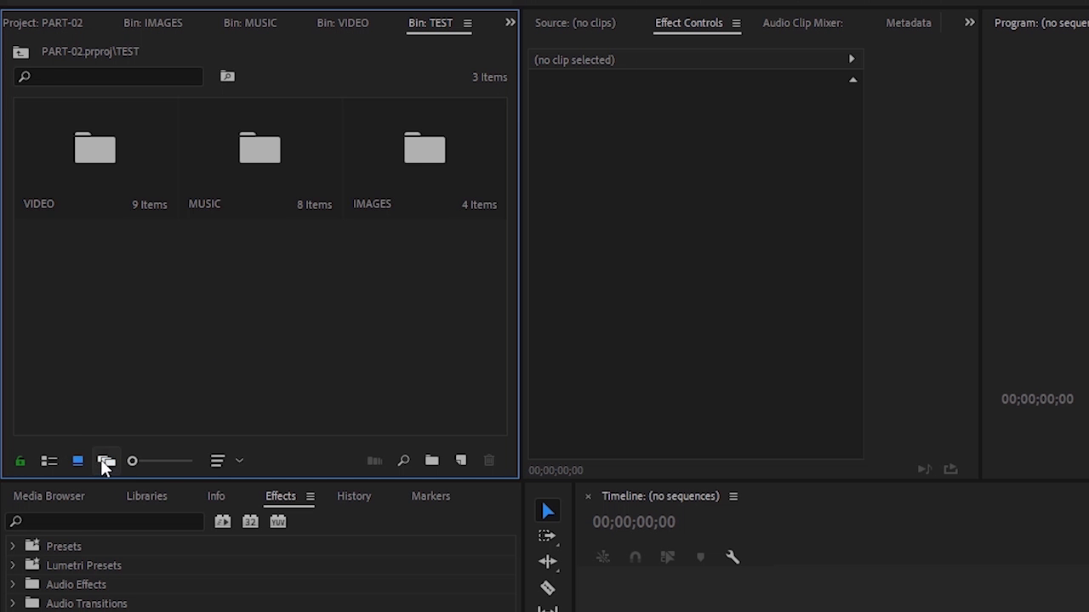
pyautogui.click(102, 459)
pyautogui.click(79, 461)
pyautogui.click(105, 461)
pyautogui.click(79, 460)
# Try to move the VIDEO, MUSIC and IMAGES bins freely into the empty area of the Icon view.
pyautogui.moveTo(102, 162); pyautogui.dragTo(97, 321)
pyautogui.moveTo(261, 153); pyautogui.dragTo(248, 332)
pyautogui.moveTo(93, 180); pyautogui.dragTo(95, 346)
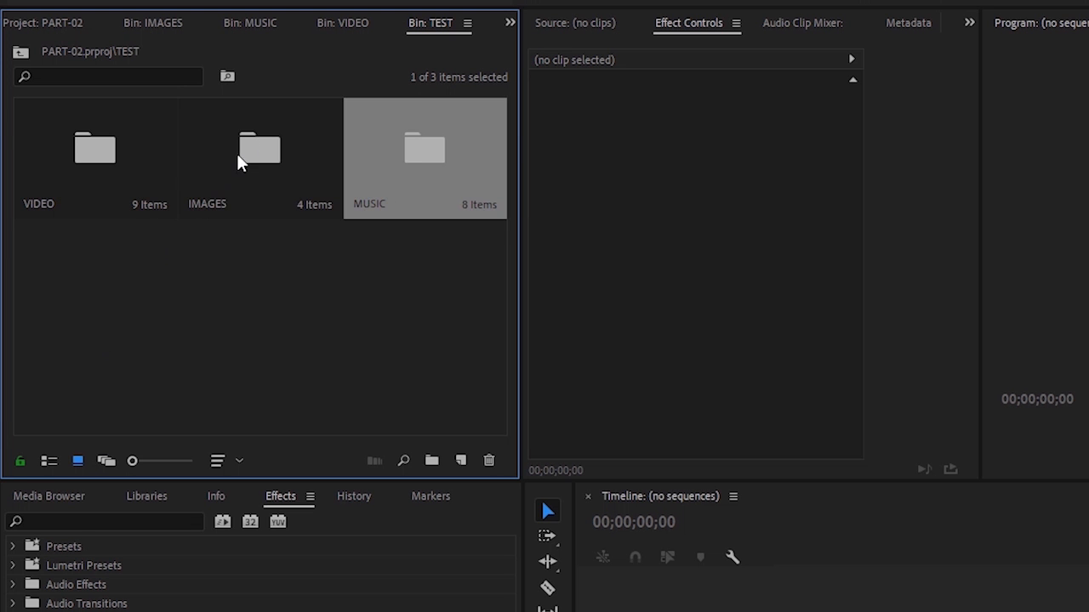
pyautogui.moveTo(238, 161); pyautogui.dragTo(270, 318)
pyautogui.moveTo(107, 190); pyautogui.dragTo(98, 295)
pyautogui.moveTo(246, 186); pyautogui.dragTo(120, 223)
pyautogui.moveTo(90, 162); pyautogui.dragTo(164, 272)
pyautogui.moveTo(255, 165); pyautogui.dragTo(235, 331)
pyautogui.moveTo(92, 156); pyautogui.dragTo(114, 328)
pyautogui.moveTo(252, 163); pyautogui.dragTo(226, 343)
pyautogui.moveTo(82, 160); pyautogui.dragTo(111, 293)
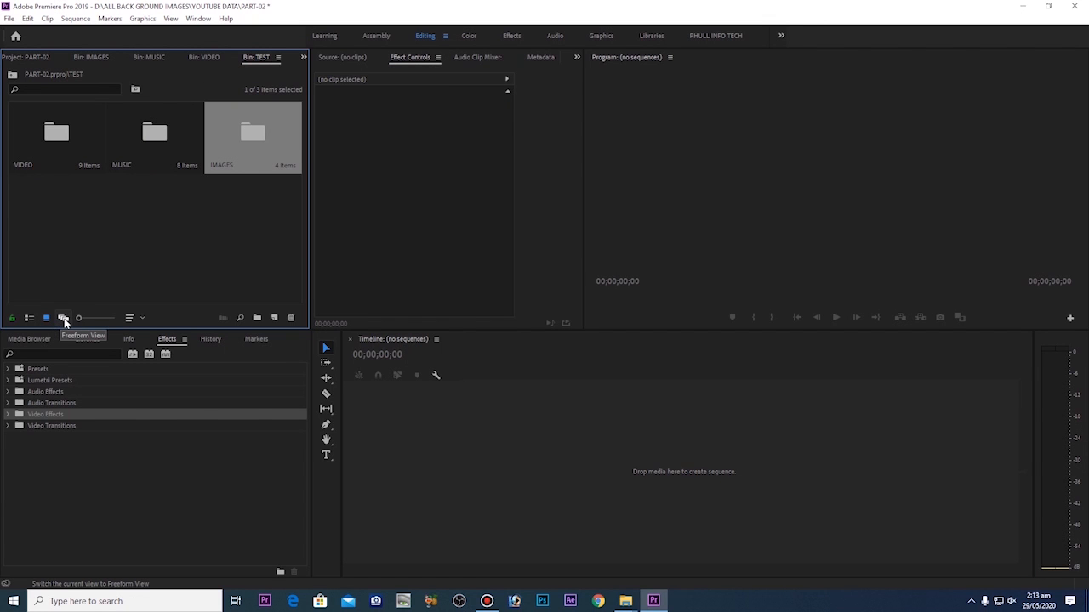
# Switch the TEST bin to Freeform view and arrange its bins in a row as IMAGES, MUSIC, VIDEO.
pyautogui.click(64, 319)
pyautogui.click(76, 224)
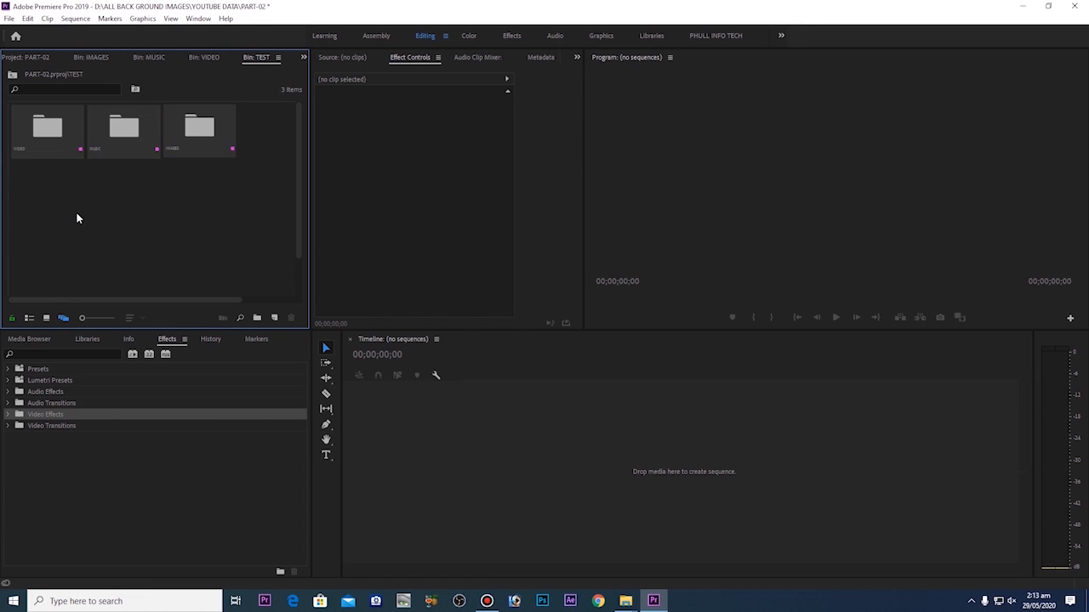
pyautogui.moveTo(47, 133); pyautogui.dragTo(228, 223)
pyautogui.moveTo(126, 129); pyautogui.dragTo(167, 247)
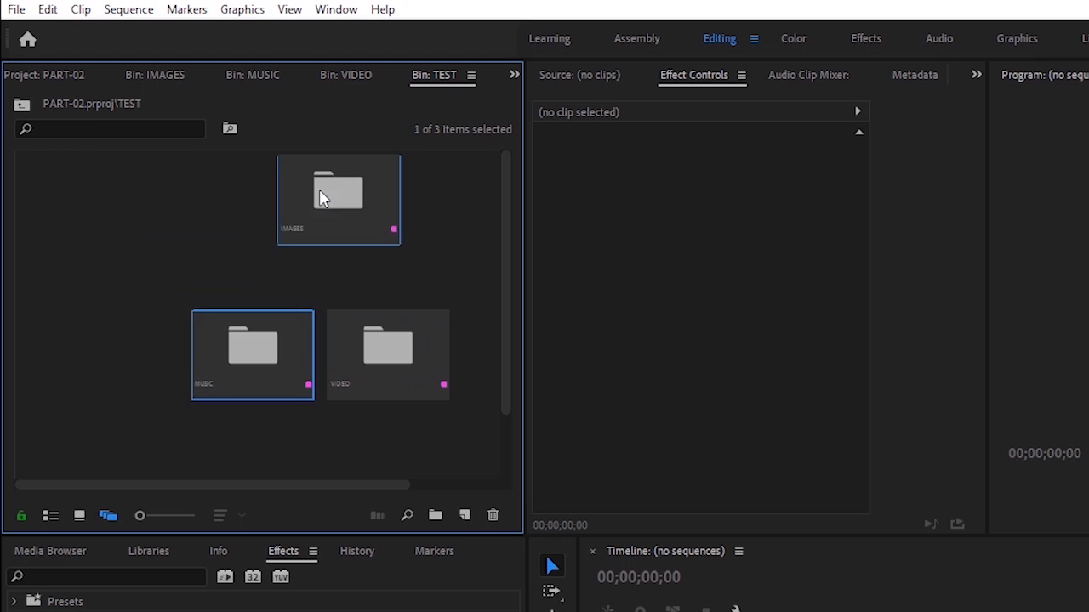
pyautogui.moveTo(321, 198); pyautogui.dragTo(98, 357)
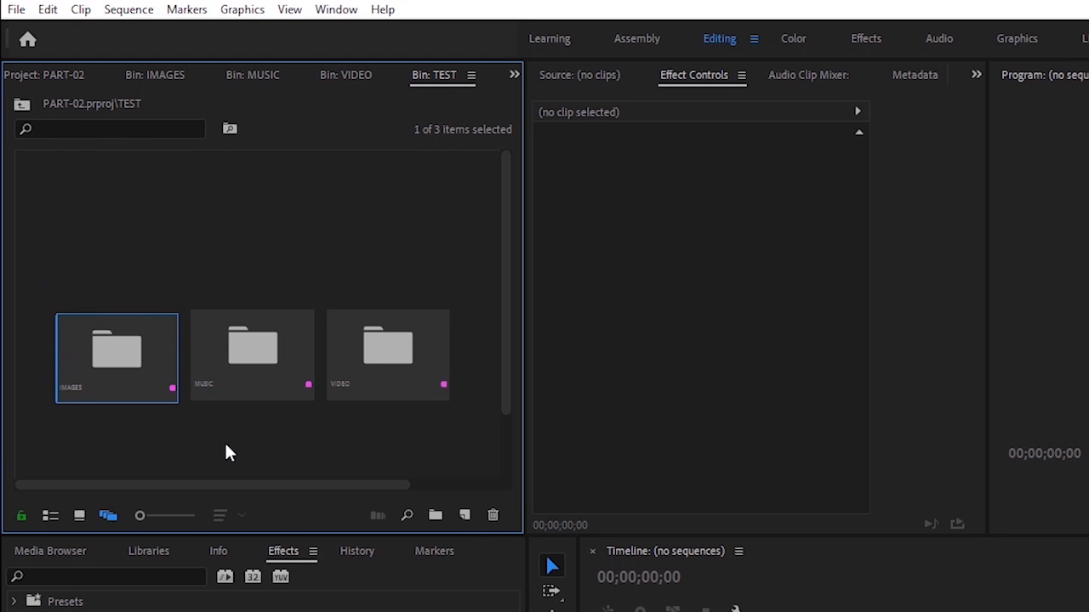
# Stack the bins in a vertical column in Freeform view, with IMAGES above MUSIC and VIDEO lowest.
pyautogui.moveTo(112, 337); pyautogui.dragTo(268, 199)
pyautogui.moveTo(269, 326); pyautogui.dragTo(291, 292)
pyautogui.moveTo(391, 317); pyautogui.dragTo(272, 377)
# Check the stacked Freeform layout against Icon view and leave the TEST bin in Icon view.
pyautogui.click(80, 516)
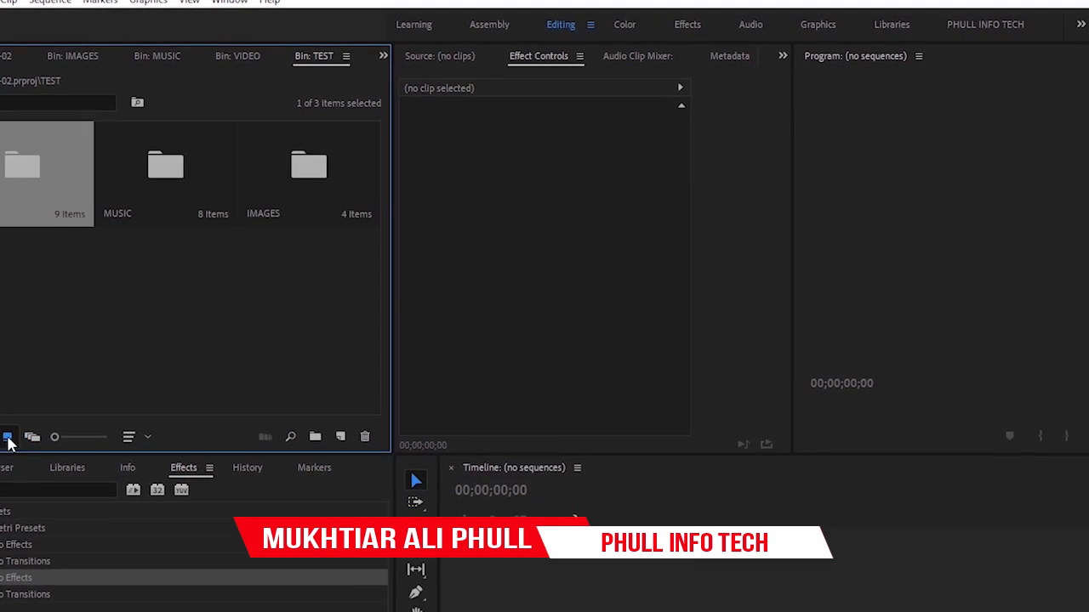
pyautogui.click(31, 437)
pyautogui.click(7, 438)
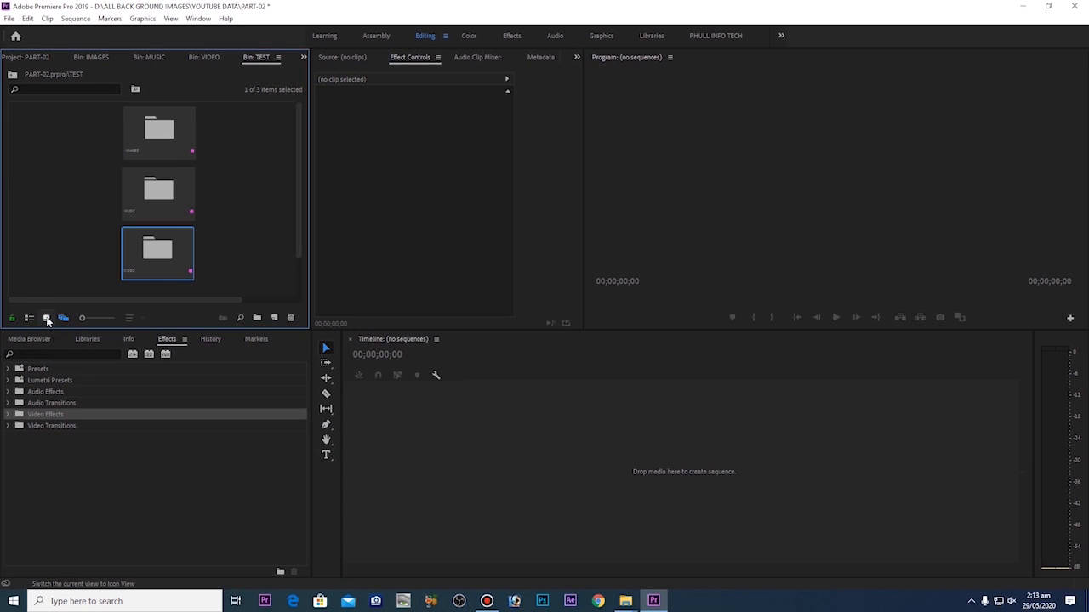
pyautogui.click(48, 319)
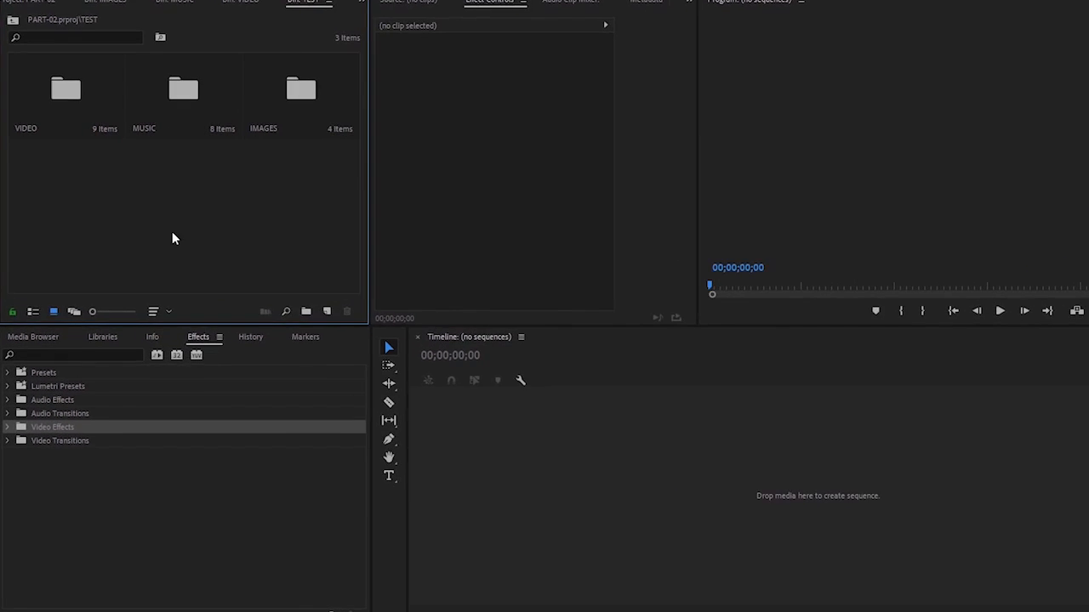
# Start a new sequence in the TEST bin and collapse the expanded AVCHD preset group.
pyautogui.rightClick(116, 231)
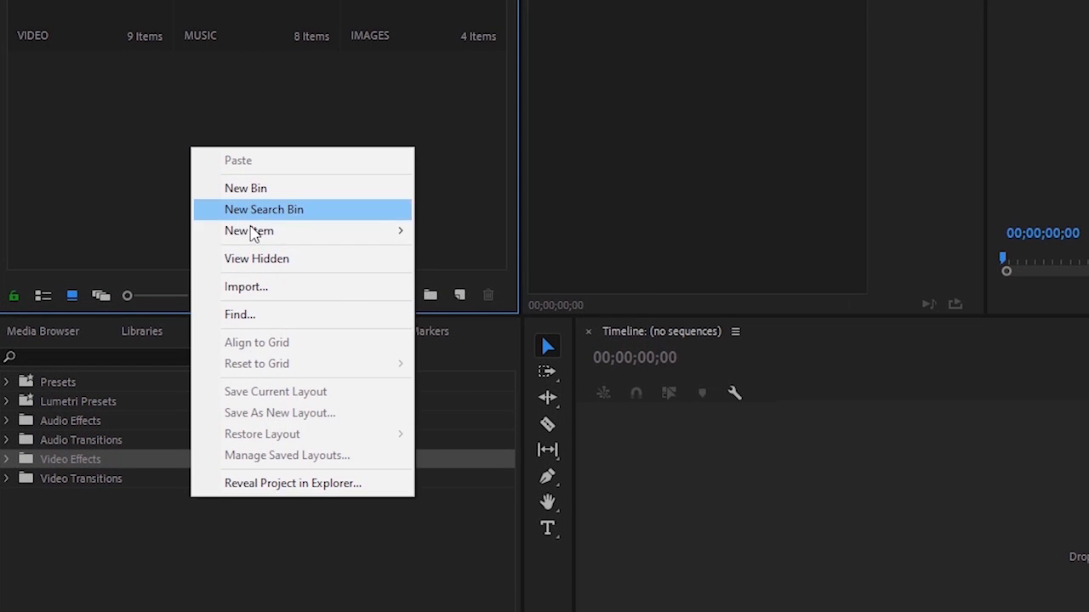
pyautogui.moveTo(240, 241)
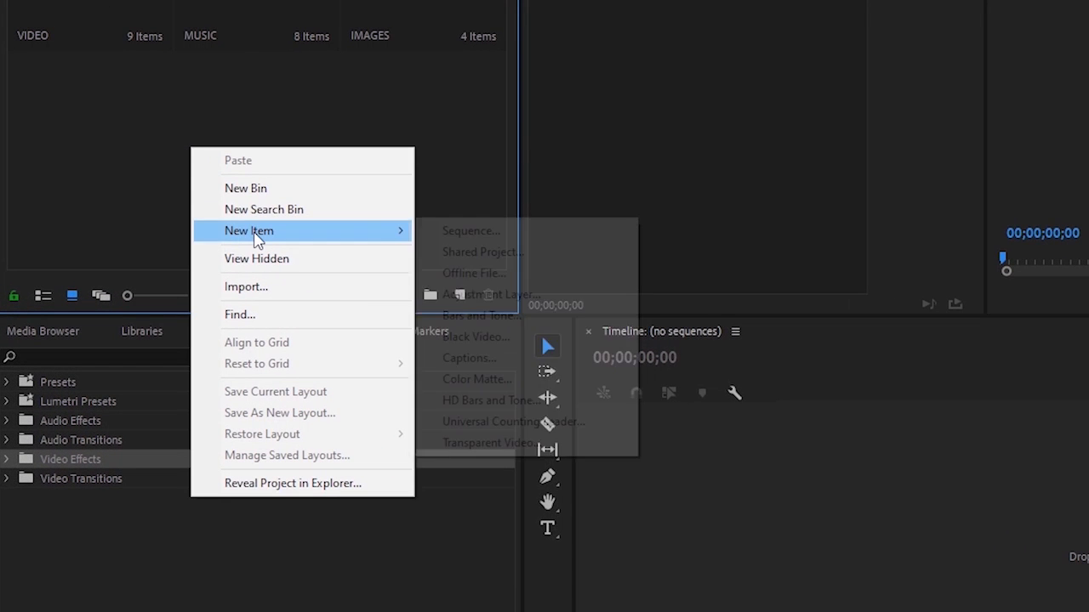
pyautogui.click(439, 231)
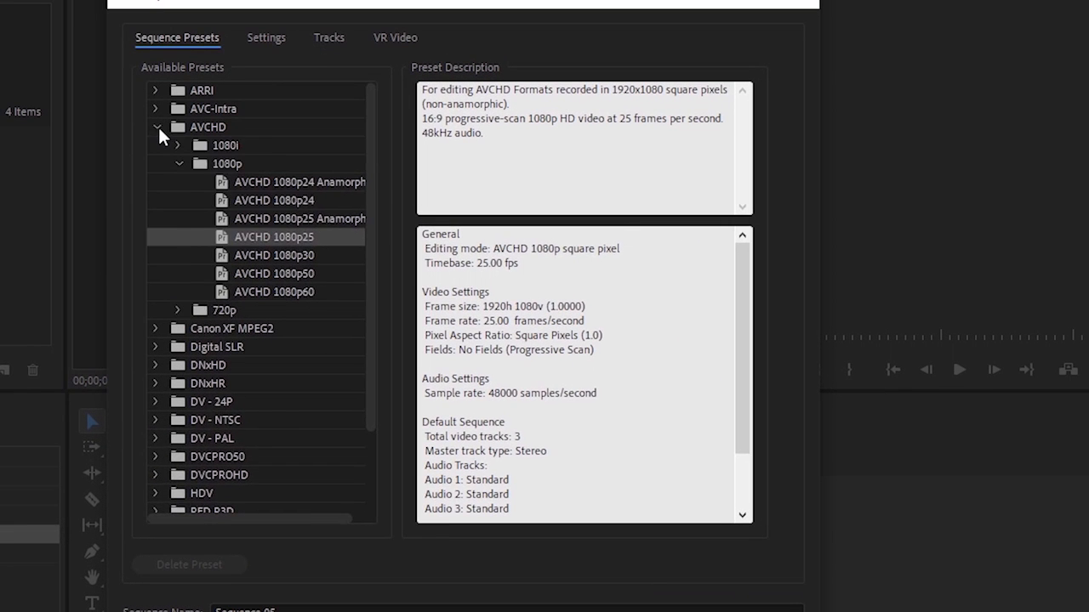
pyautogui.click(449, 78)
pyautogui.click(273, 476)
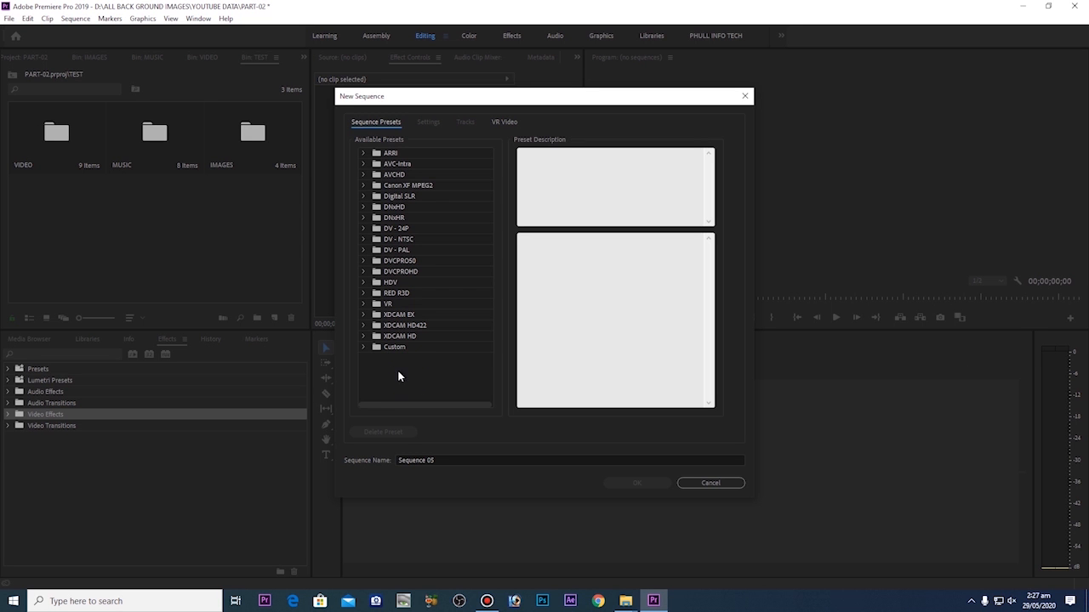
# Look through the available sequence preset groups from ARRI to Custom.
pyautogui.click(391, 292)
pyautogui.click(393, 154)
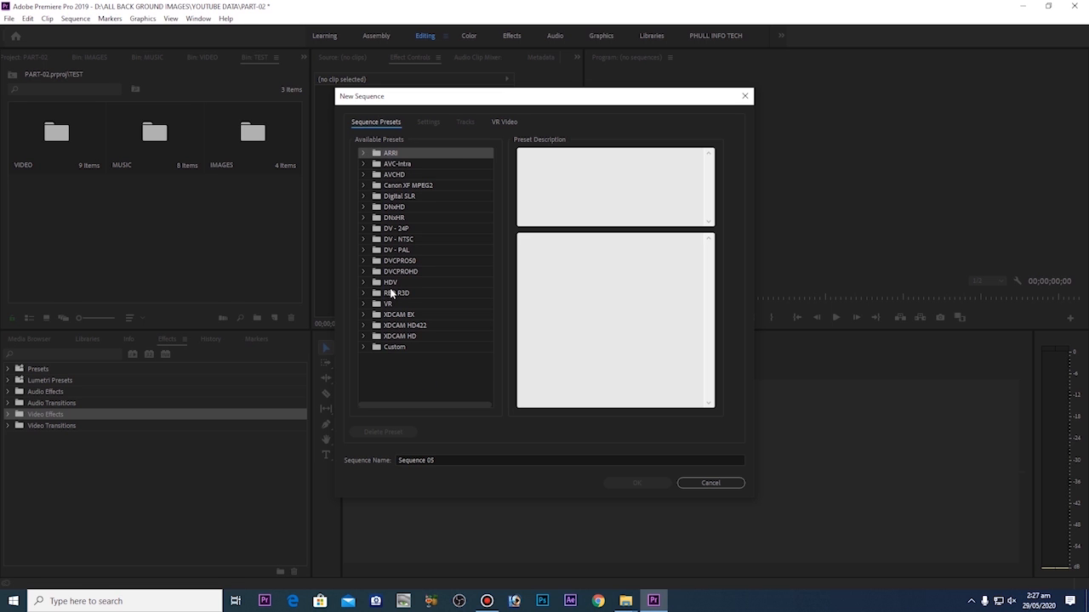
pyautogui.click(389, 153)
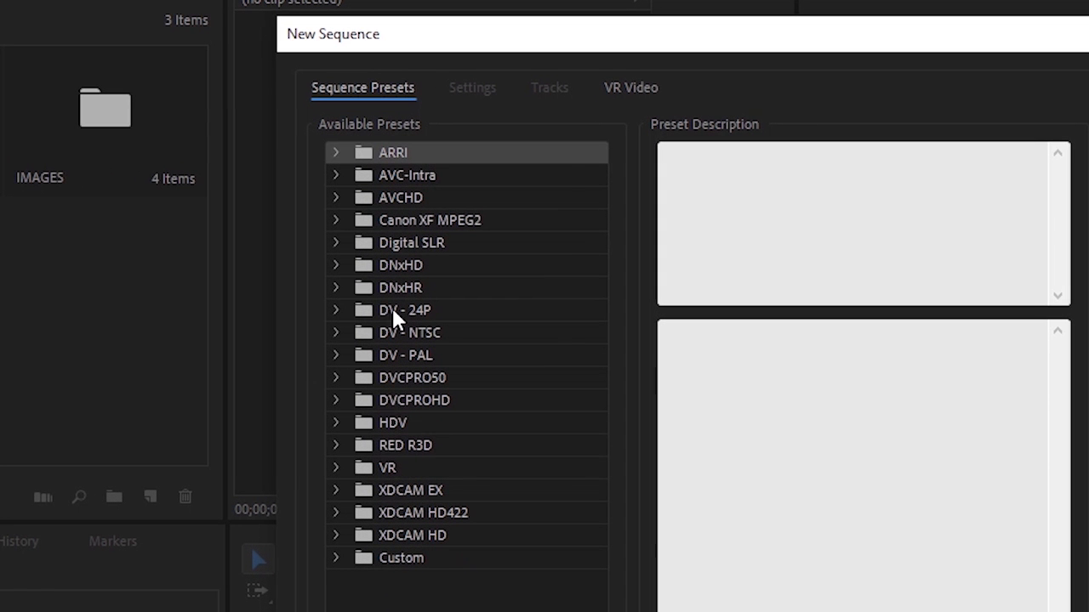
pyautogui.click(393, 451)
pyautogui.click(414, 606)
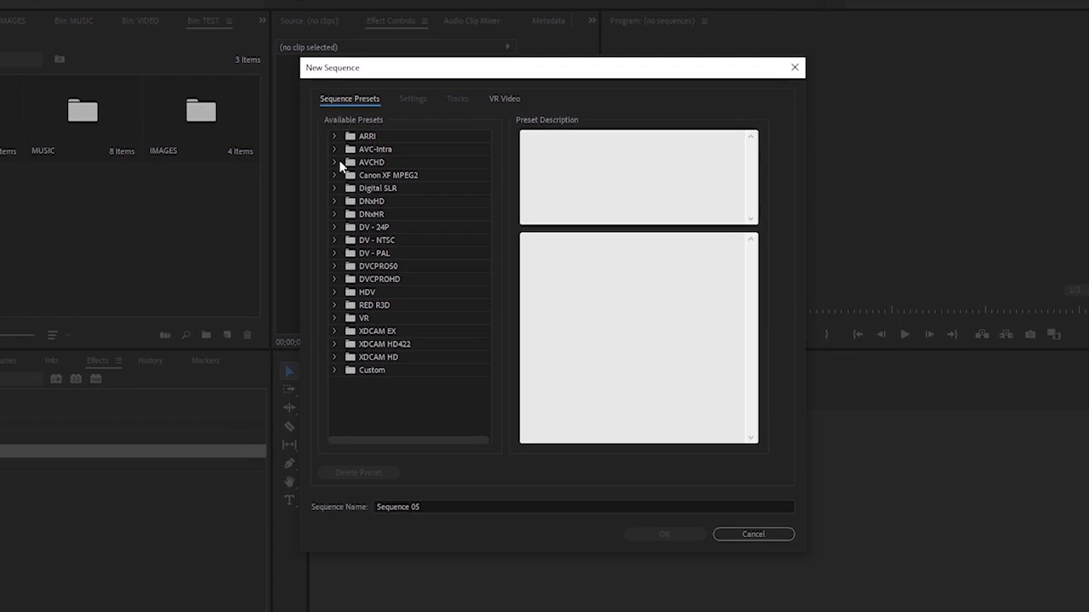
# Expand the AVCHD 1080p preset group and select the AVCHD 1080p25 preset for the sequence.
pyautogui.click(355, 170)
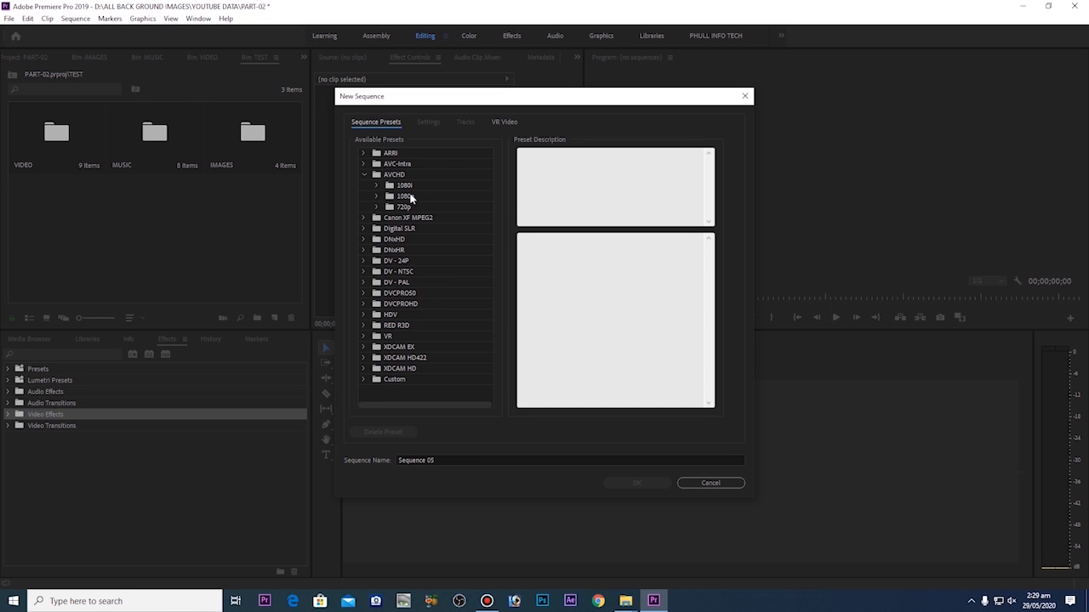
pyautogui.click(410, 197)
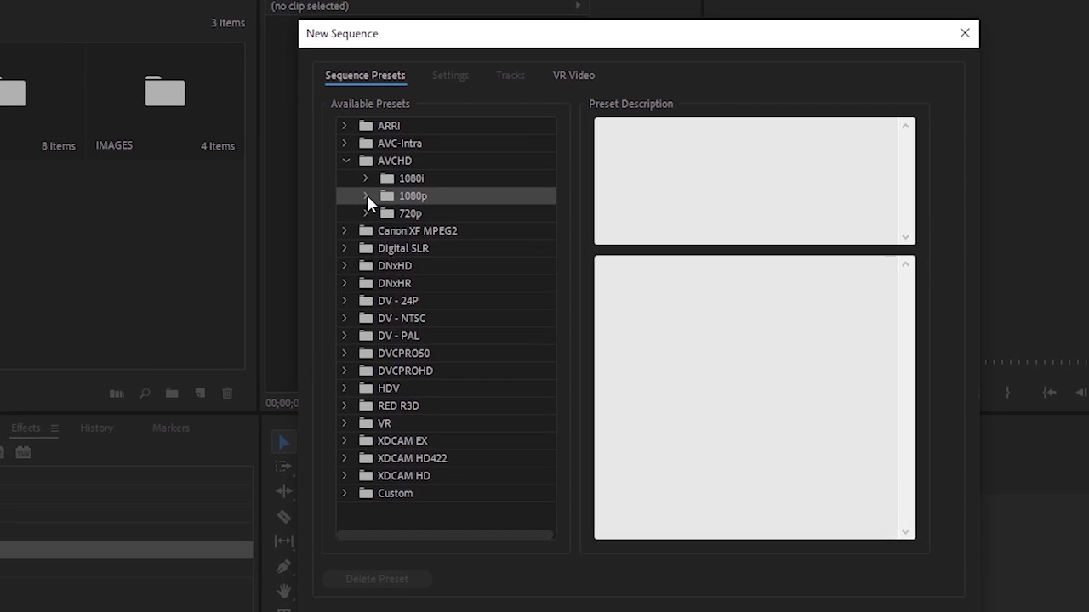
pyautogui.click(367, 195)
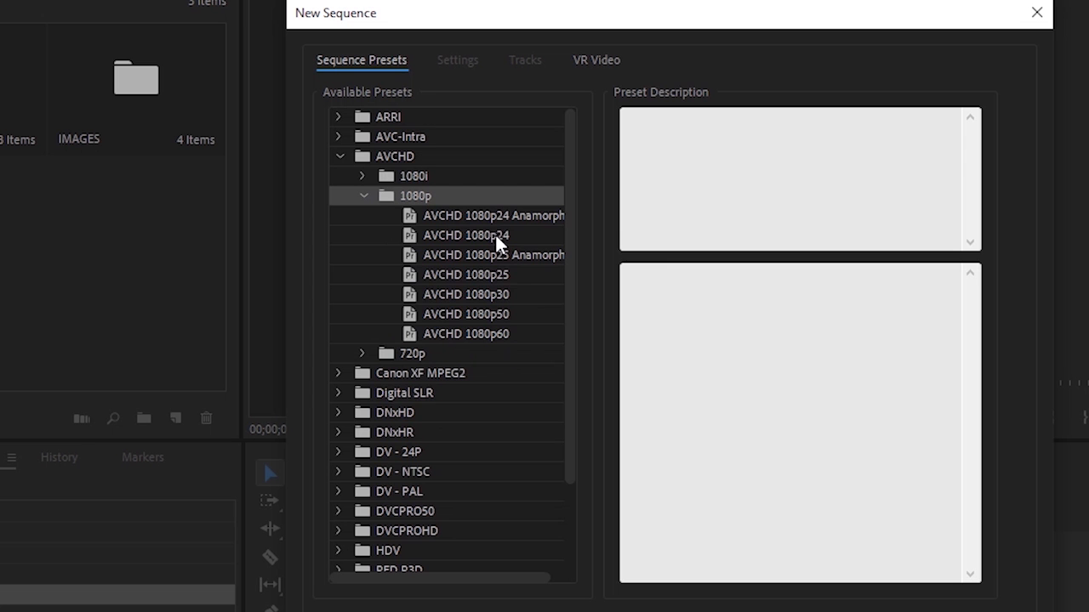
pyautogui.click(497, 274)
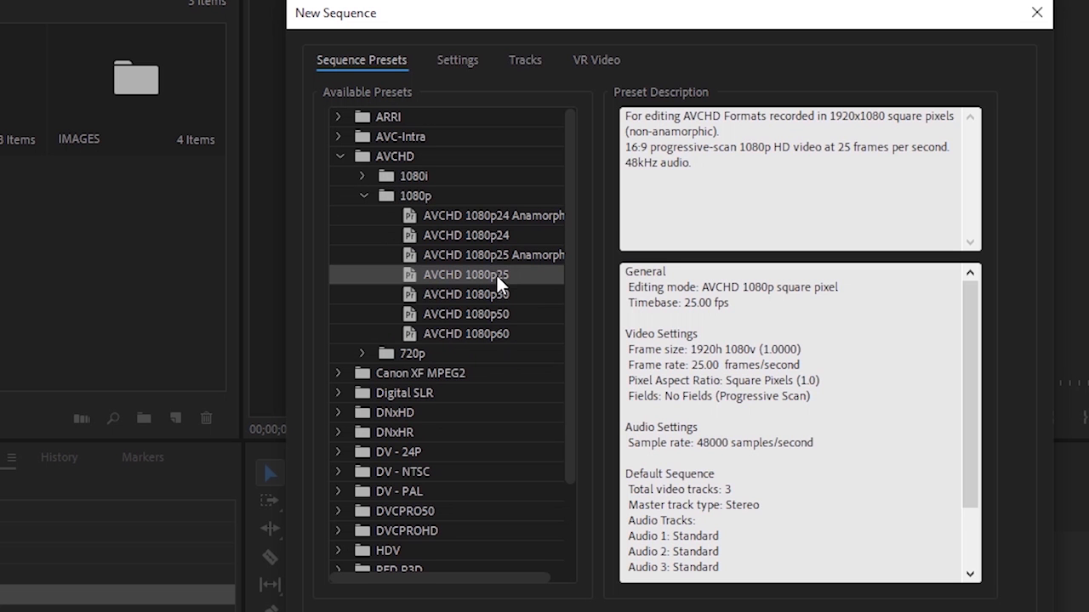
# Compare the AVCHD 1080p30, 1080p50 and 1080p60 preset descriptions and select AVCHD 1080p25 again.
pyautogui.click(486, 293)
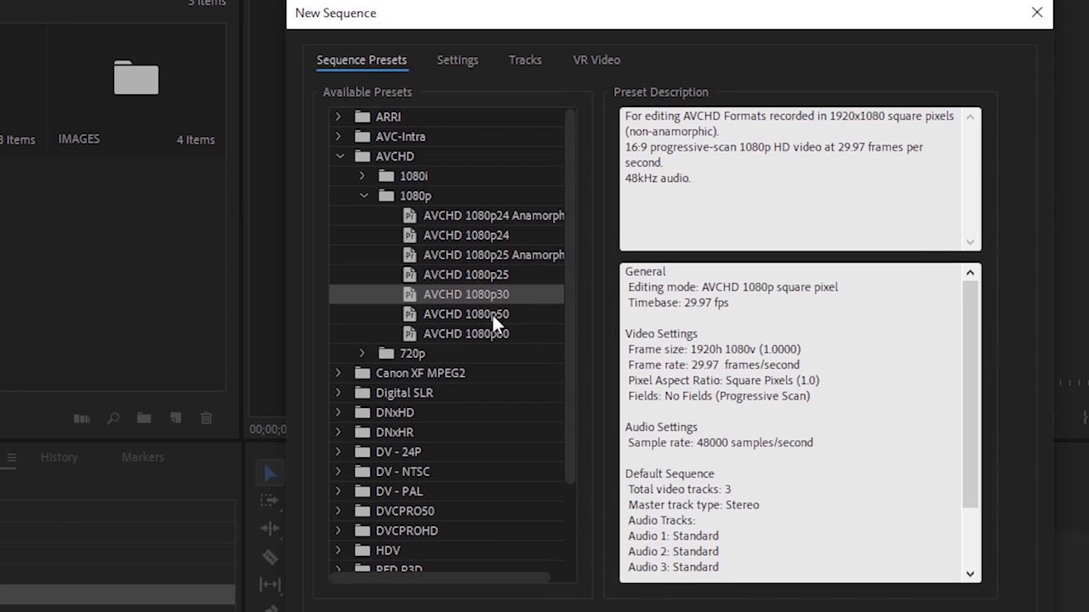
pyautogui.click(493, 315)
pyautogui.click(498, 336)
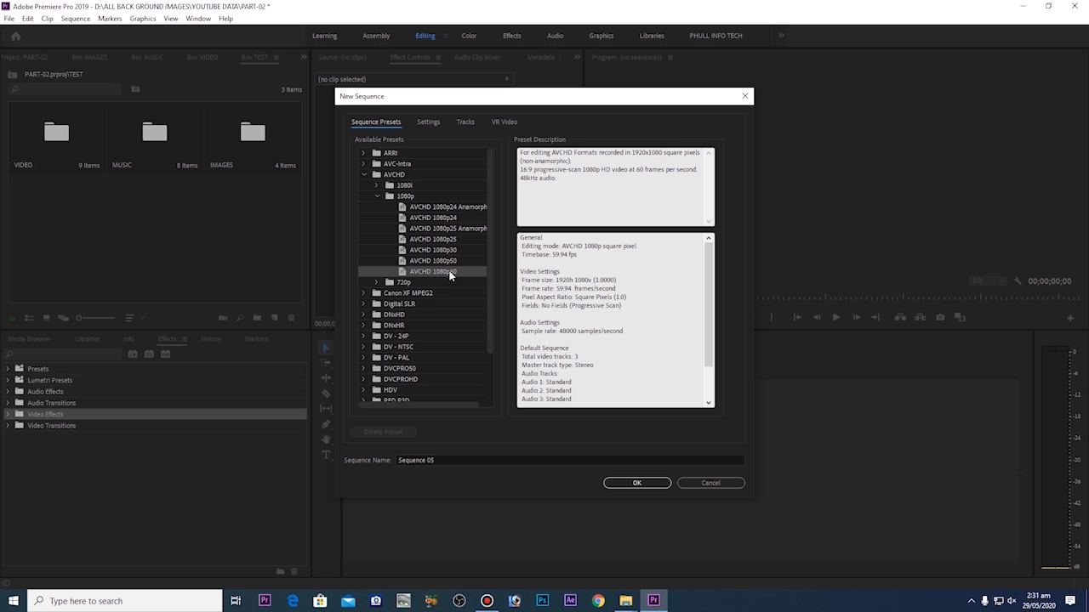
pyautogui.click(447, 241)
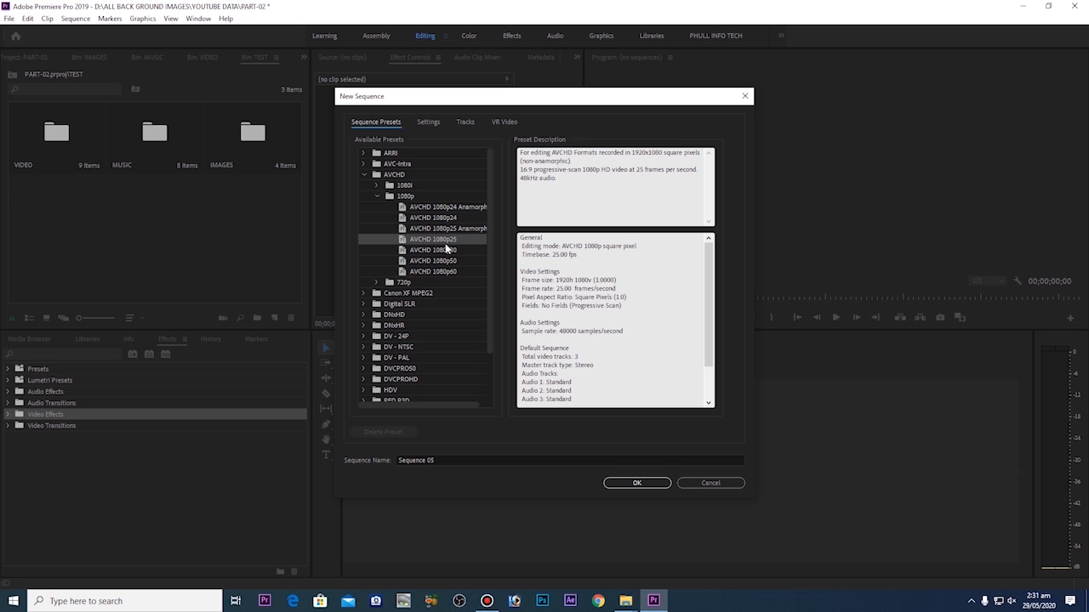
# Create the sequence from the AVCHD 1080p25 preset and set the editing mode to Custom in its sequence settings.
pyautogui.click(636, 482)
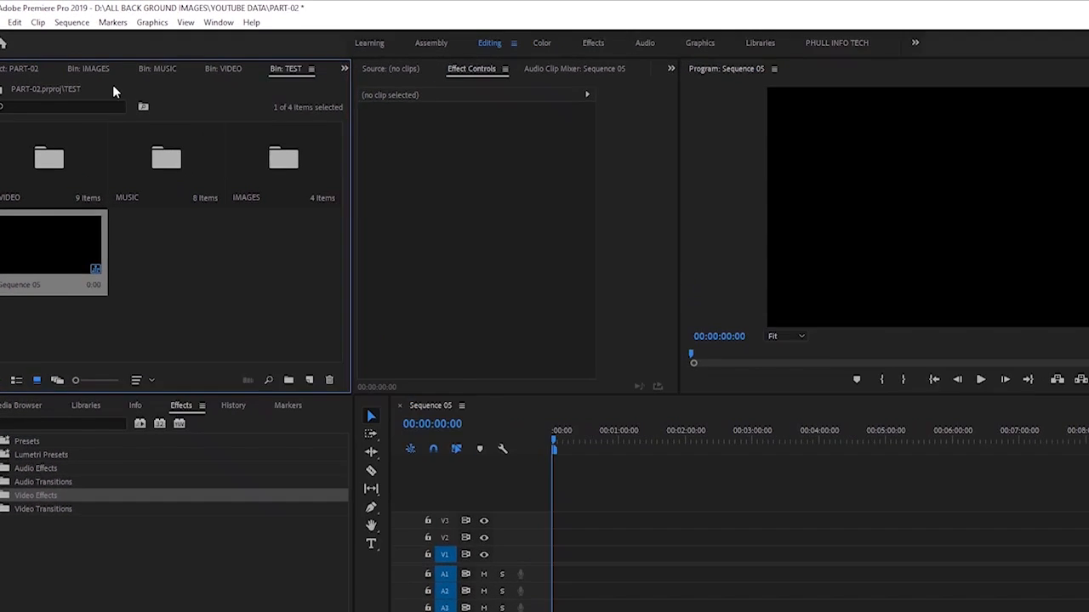
pyautogui.click(75, 18)
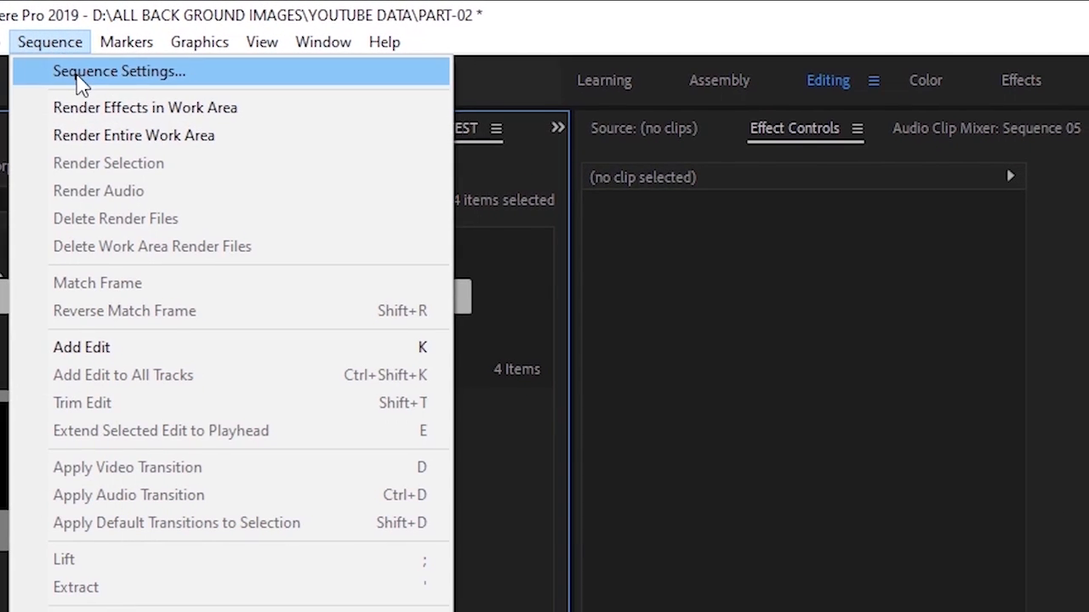
pyautogui.click(25, 73)
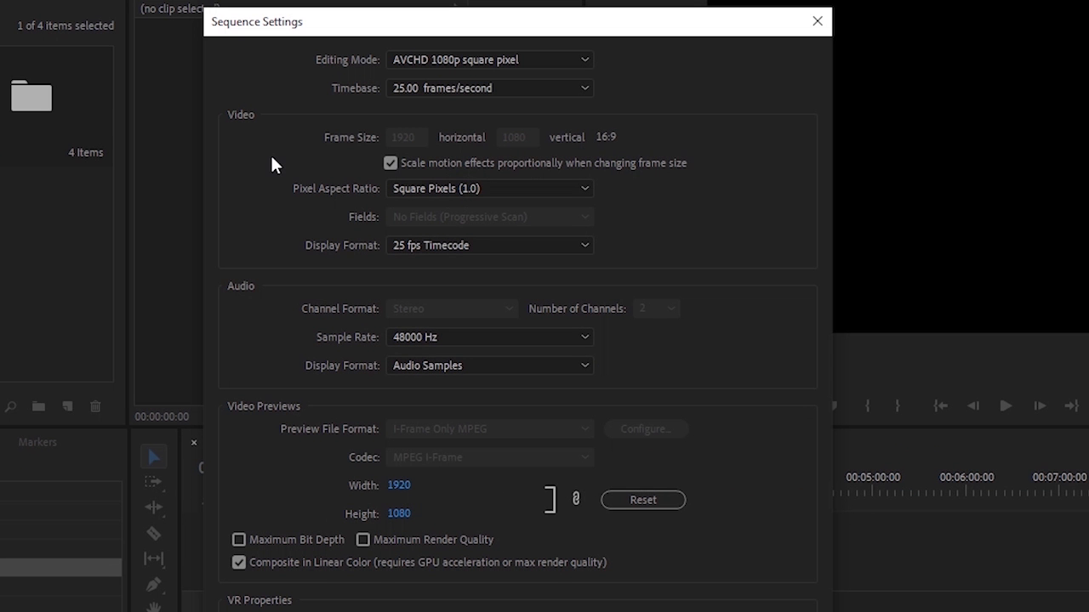
pyautogui.click(573, 58)
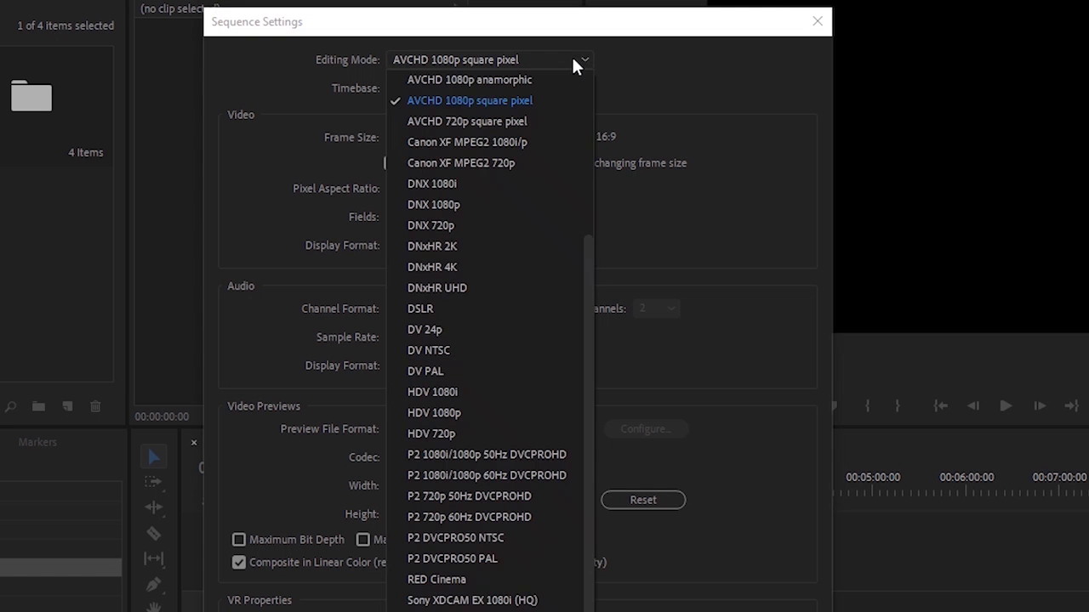
pyautogui.moveTo(587, 279); pyautogui.dragTo(521, 88)
pyautogui.click(522, 83)
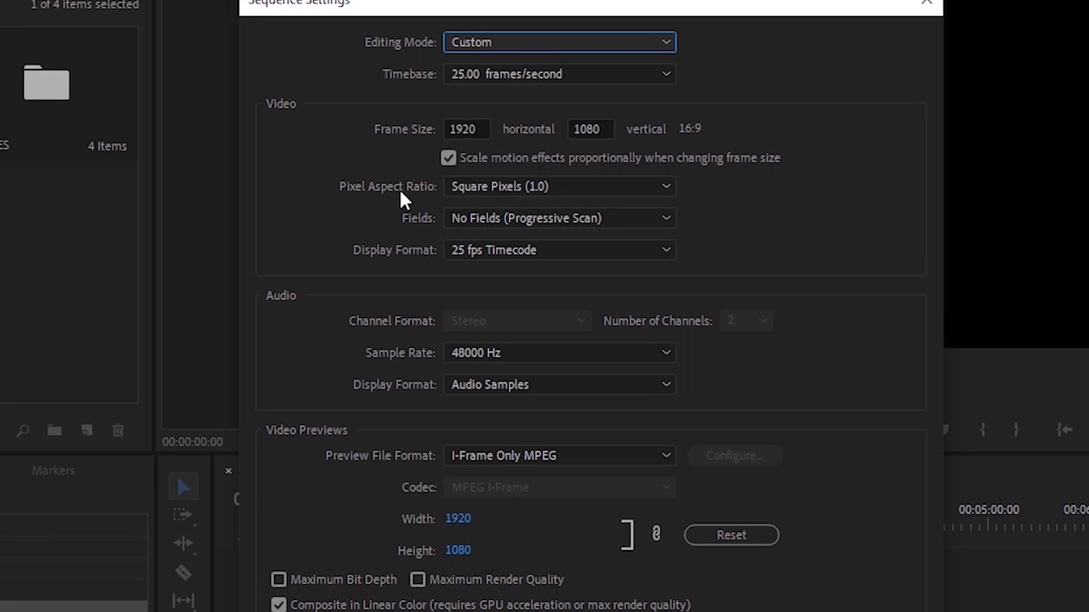
# Review the pixel aspect ratio options and preview size in the sequence settings, and close them without applying changes.
pyautogui.click(498, 187)
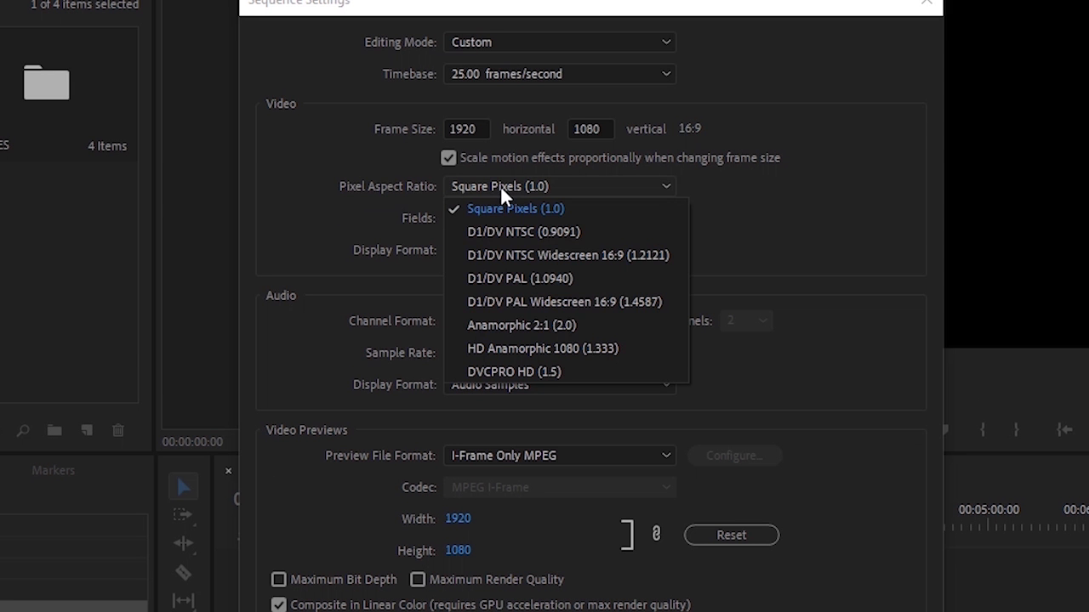
pyautogui.click(455, 187)
pyautogui.press('Tab')
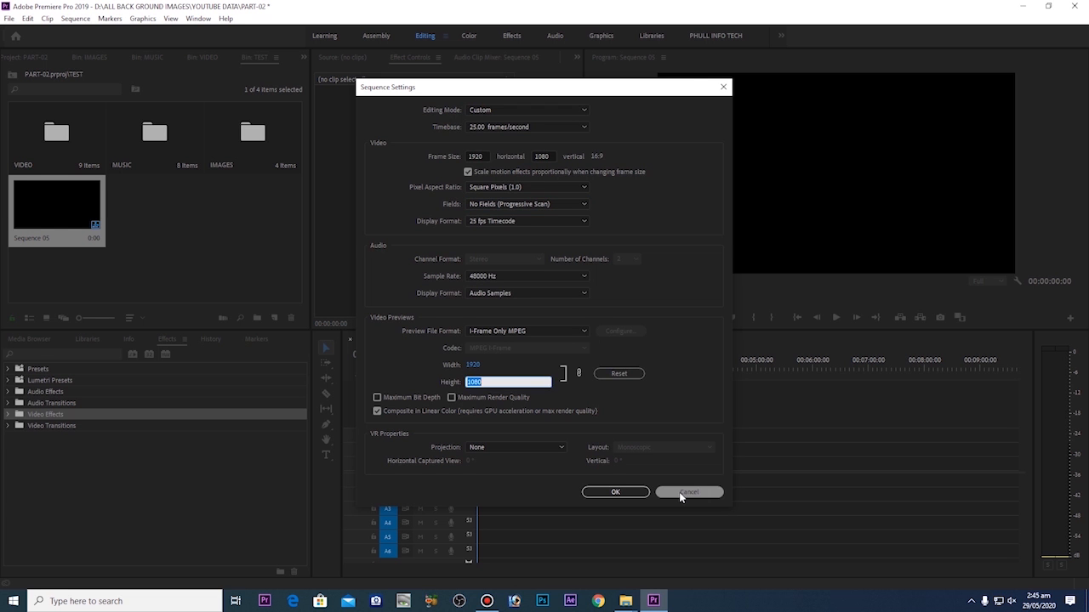
pyautogui.click(680, 493)
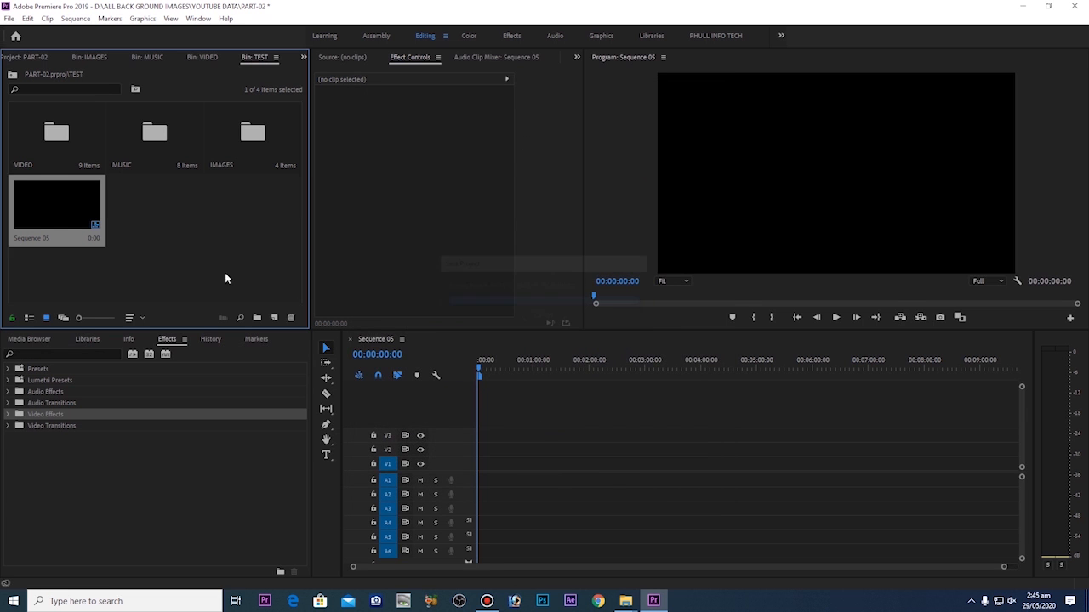
# Delete the empty sequence from the TEST bin.
pyautogui.rightClick(172, 206)
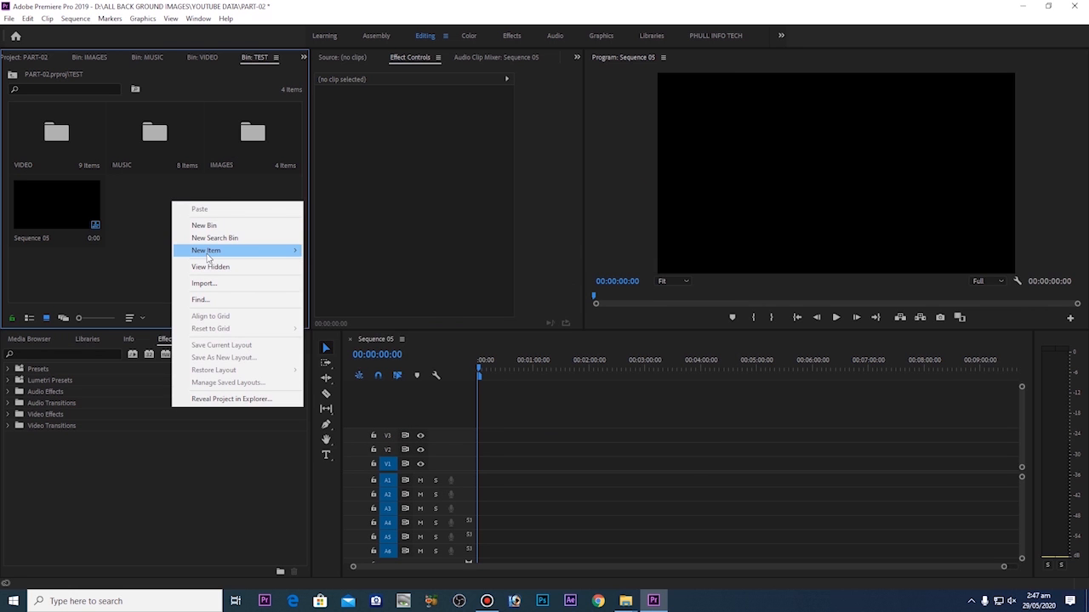
pyautogui.moveTo(255, 250)
pyautogui.click(140, 224)
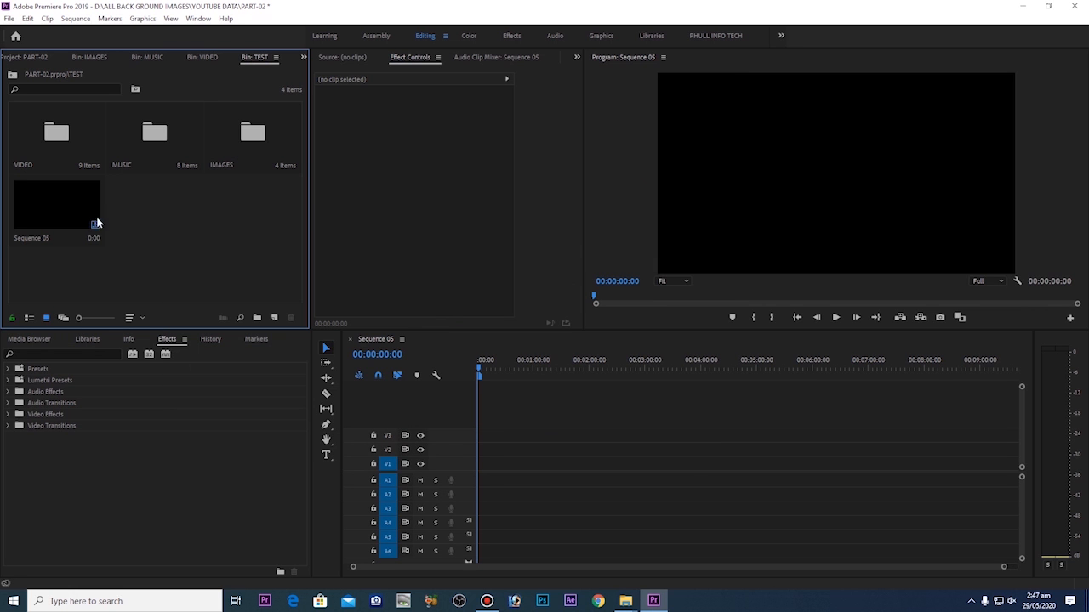
pyautogui.click(73, 213)
pyautogui.press('Delete')
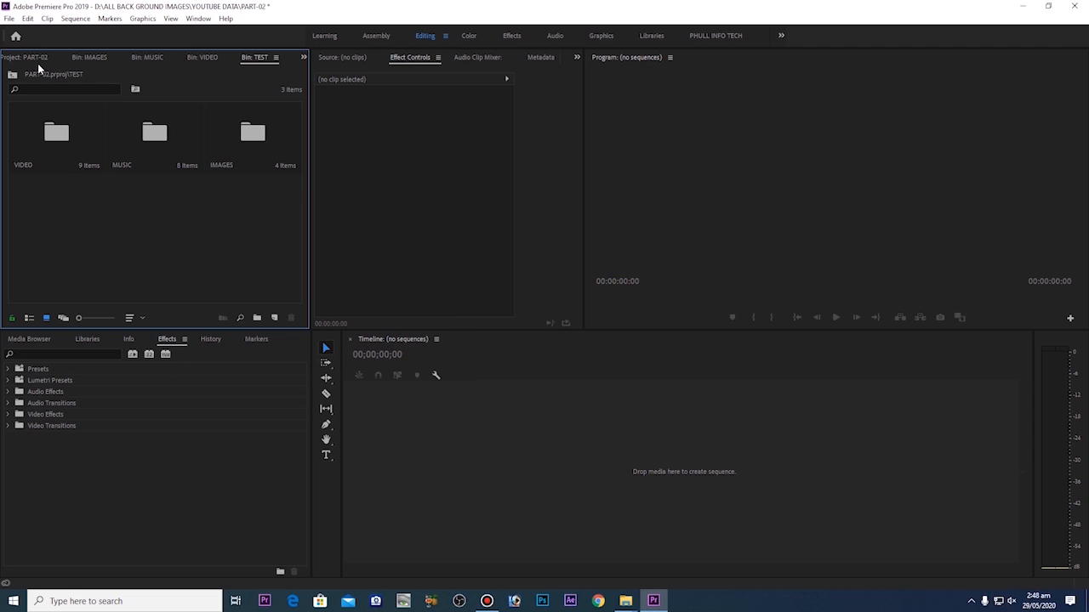
# Create a new sequence with the AVCHD 1080p25 preset and default name, and delete it from the TEST bin.
pyautogui.click(8, 17)
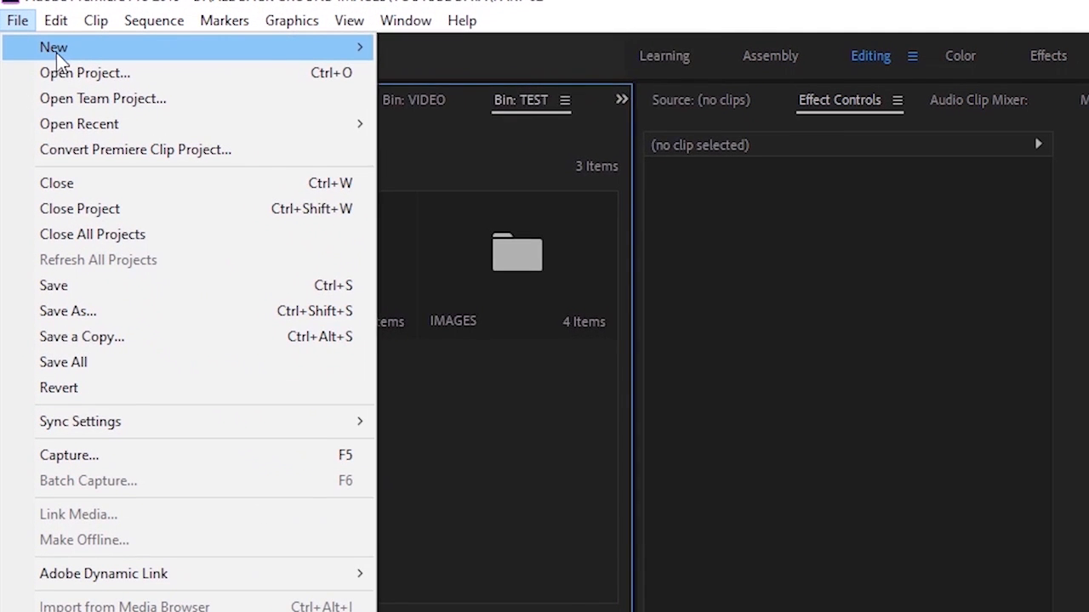
pyautogui.moveTo(58, 53)
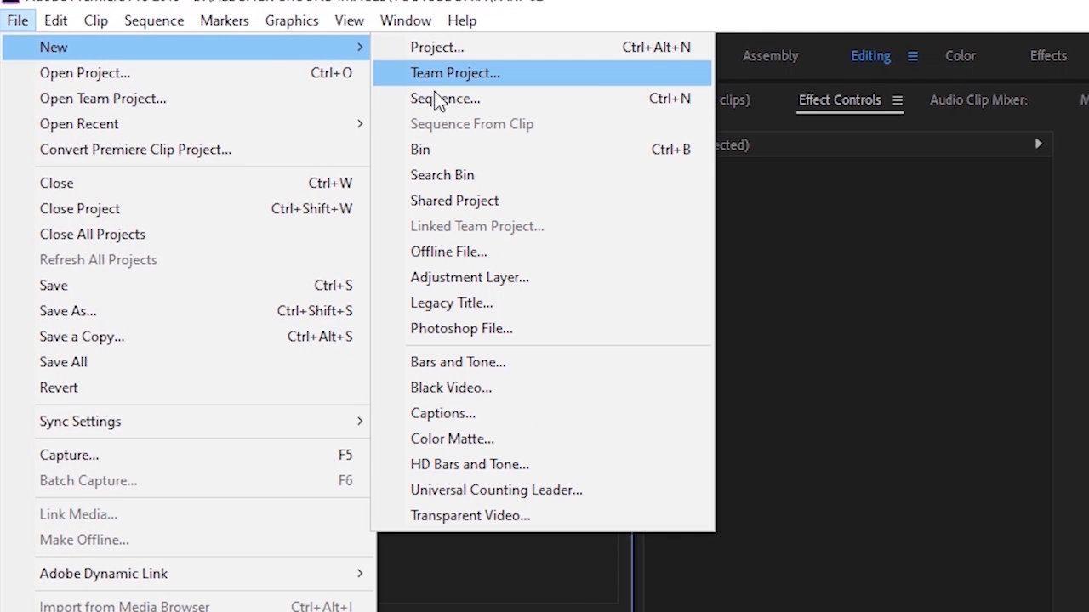
pyautogui.click(433, 95)
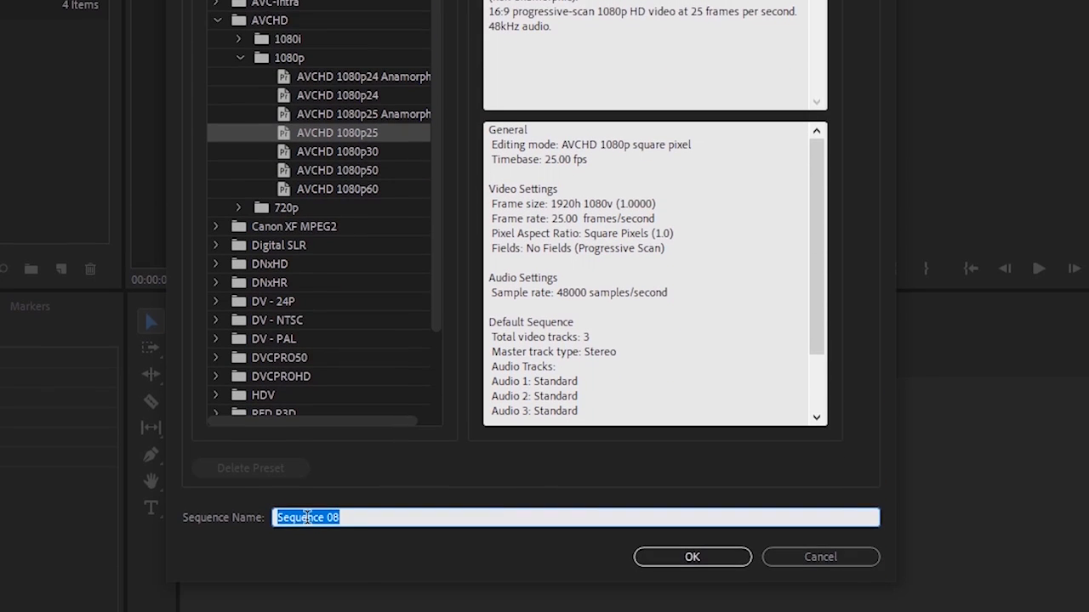
pyautogui.click(689, 544)
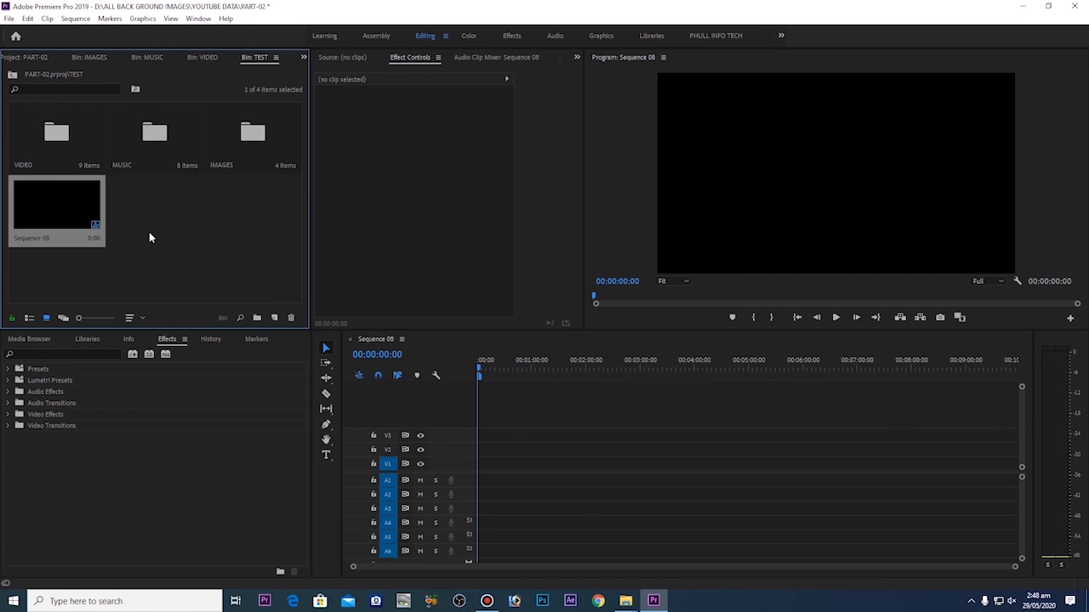
pyautogui.press('Delete')
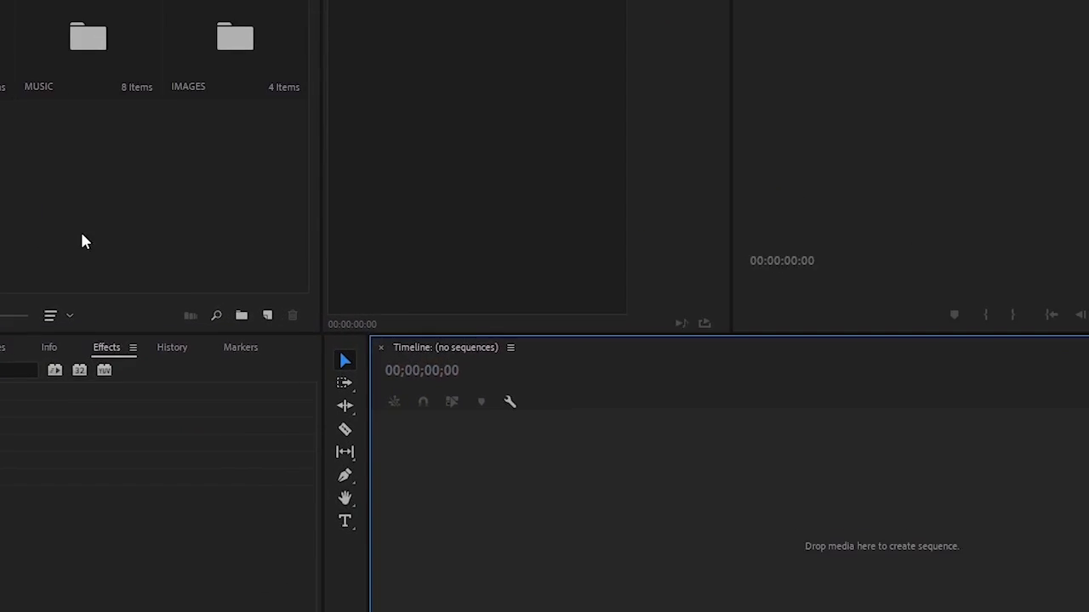
# Create another AVCHD 1080p25 sequence as a new item in the TEST bin, and remove it again.
pyautogui.click(274, 317)
pyautogui.click(283, 343)
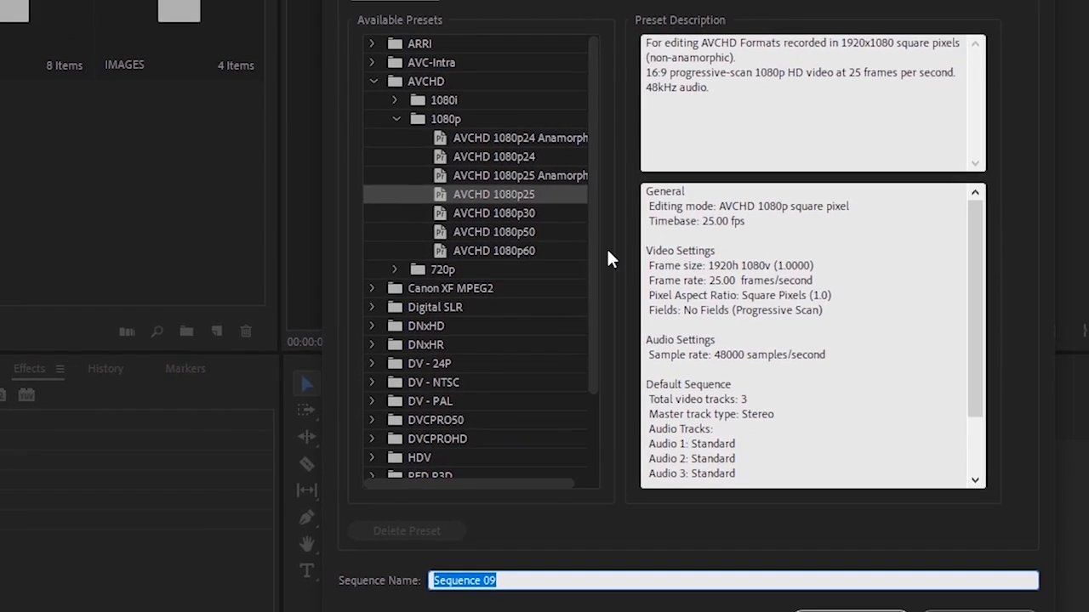
pyautogui.click(851, 611)
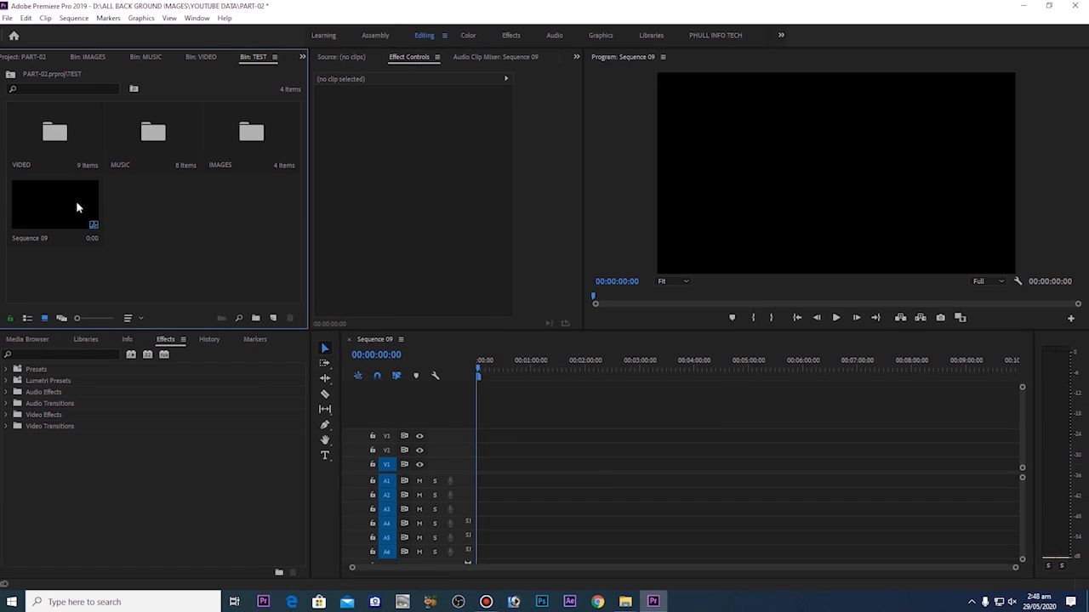
pyautogui.press('Delete')
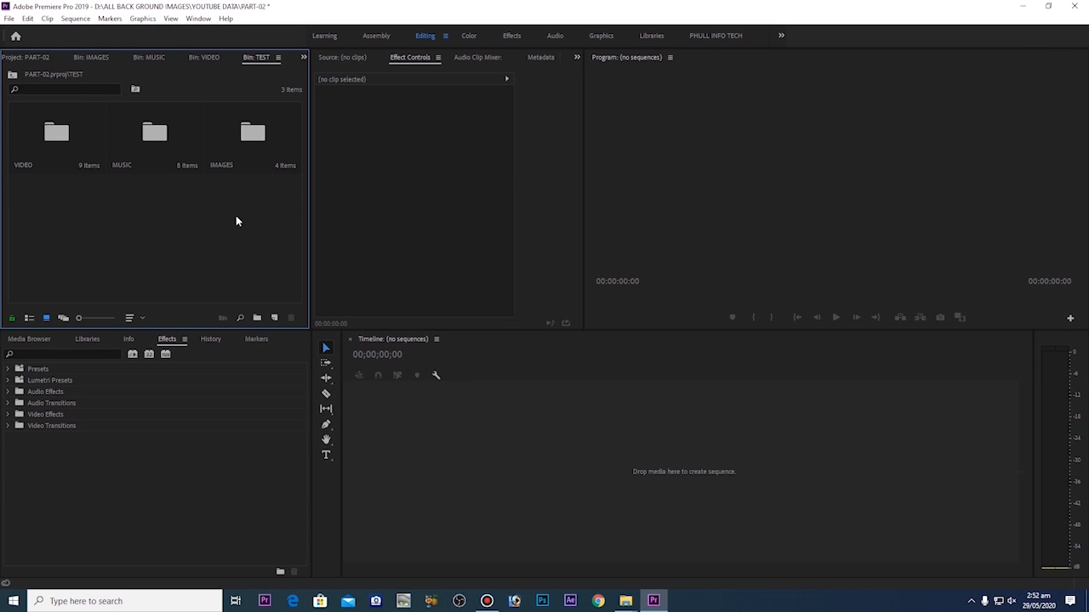
# Open the VIDEO bin and temporarily enlarge its list to check the clips' frame rates and video sizes.
pyautogui.doubleClick(60, 135)
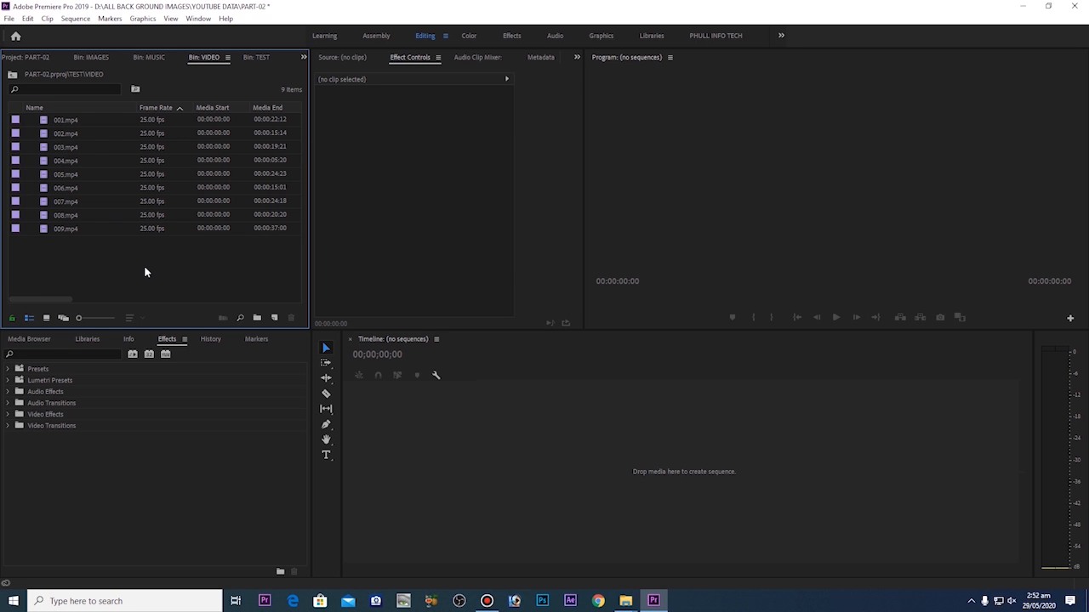
pyautogui.press('`')
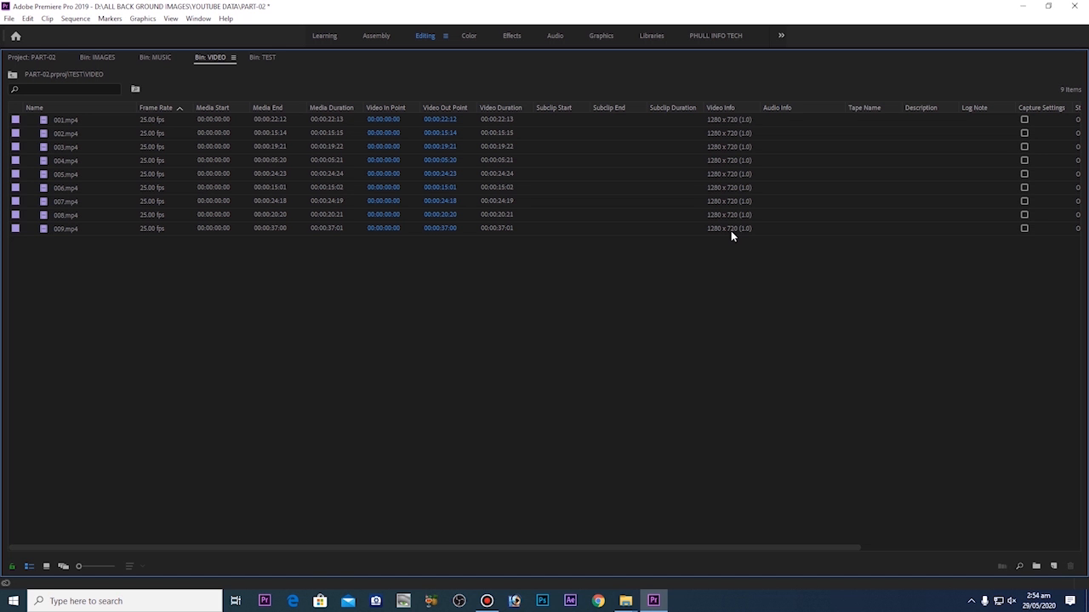
pyautogui.press('`')
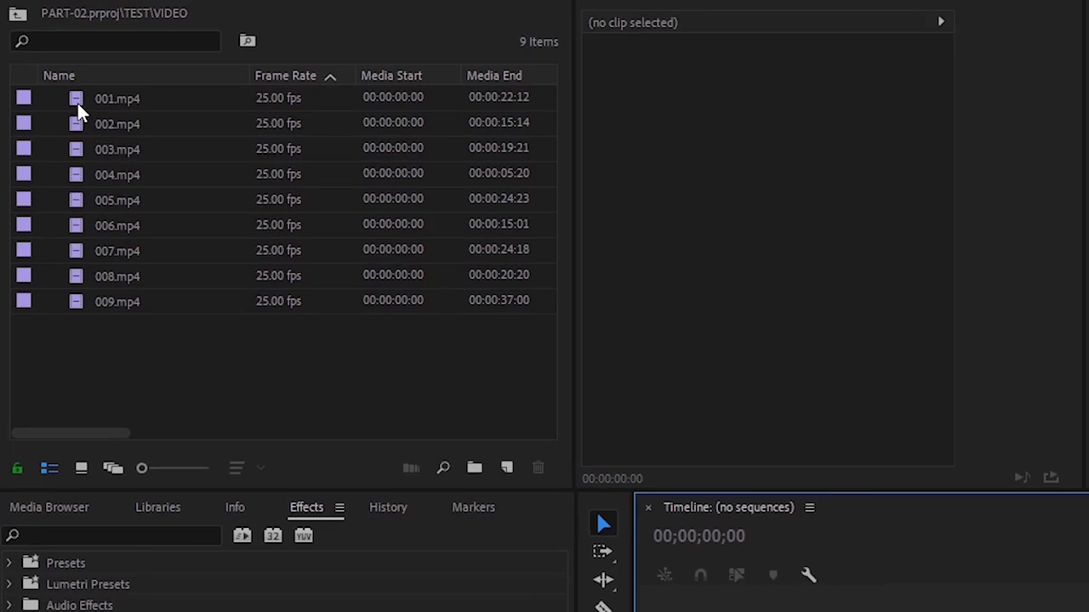
# Create a sequence matching the 001.mp4 clip by placing it on the empty timeline, and maximise the Program monitor.
pyautogui.moveTo(77, 103); pyautogui.dragTo(701, 611)
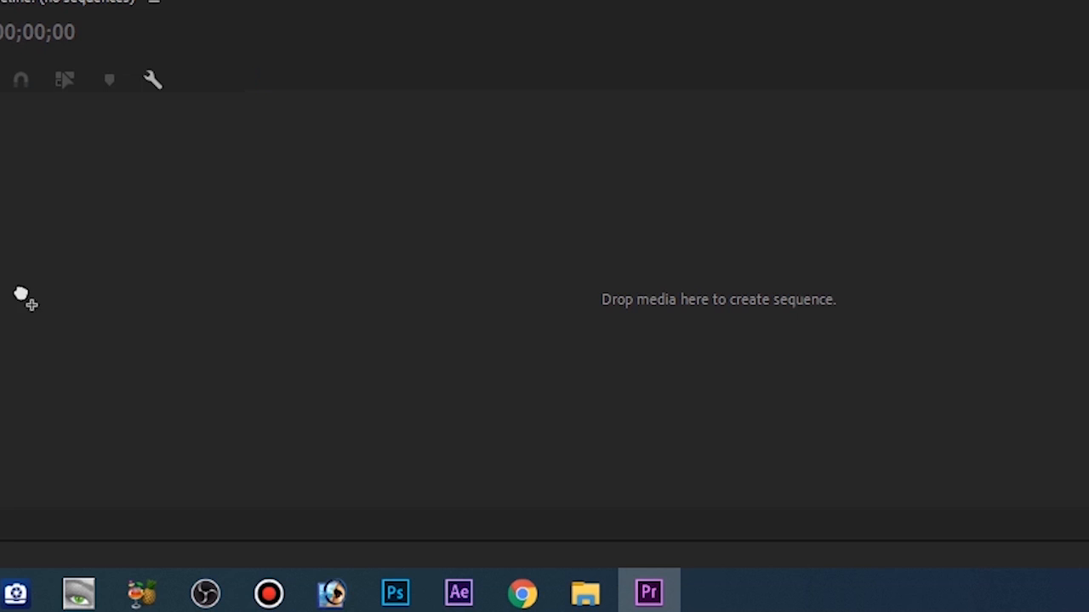
pyautogui.moveTo(22, 296); pyautogui.dragTo(356, 287)
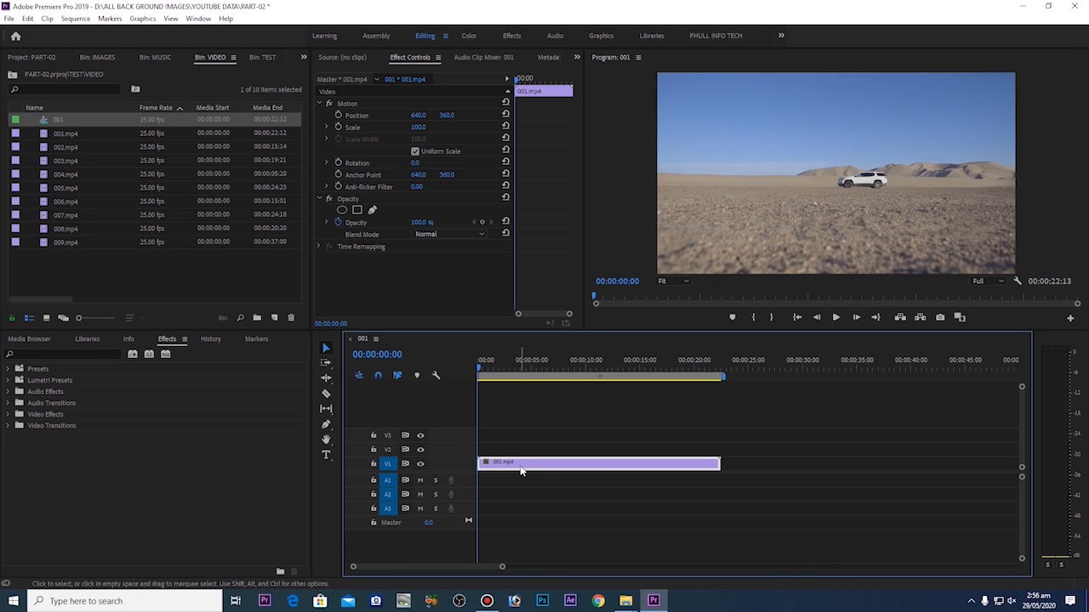
pyautogui.click(749, 201)
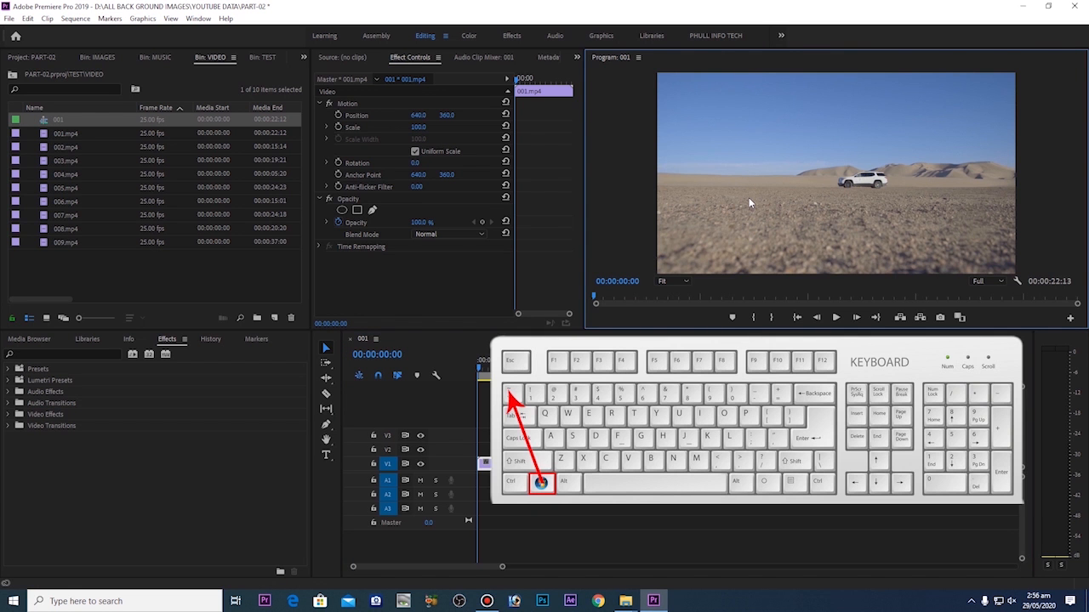
pyautogui.hotkey('ctrl', '`')
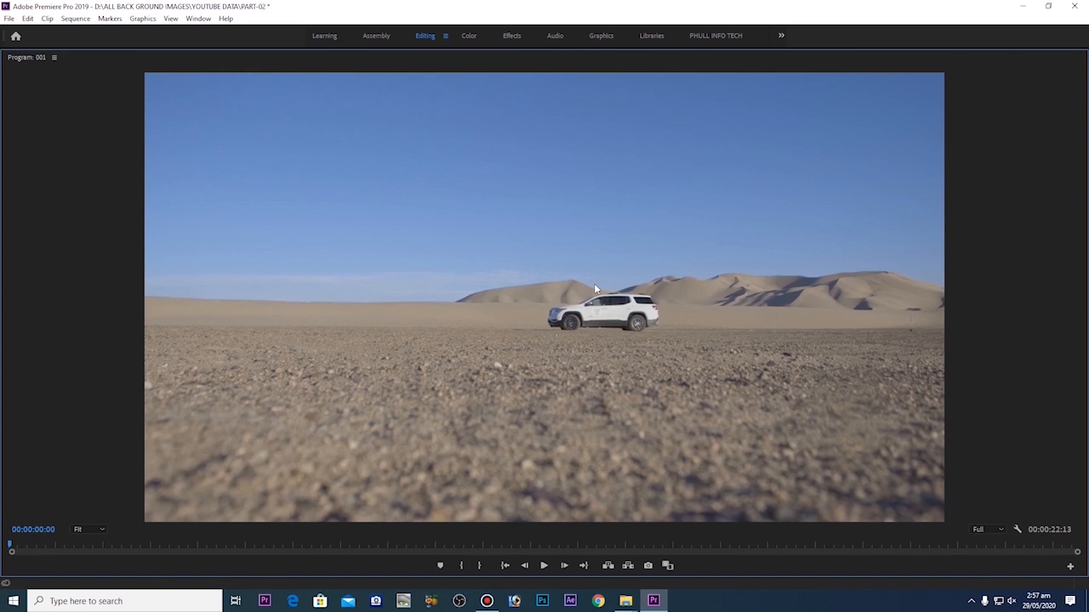